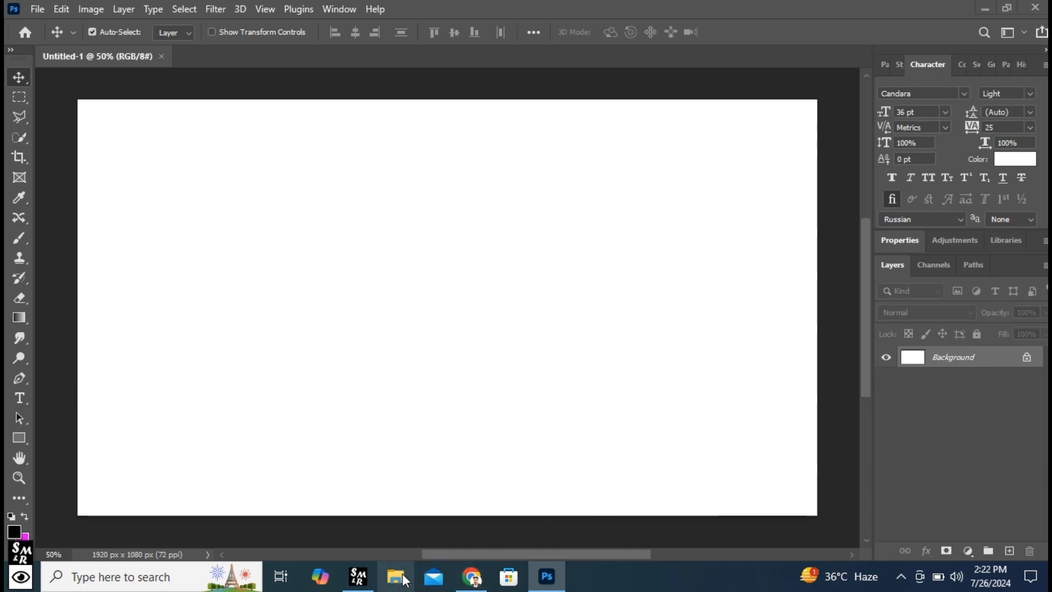
# - Place the brick wall image 35 BG BY NINJA 3.0.jpg from the Backgrounds folder into the document, filling the canvas
pyautogui.click(405, 580)
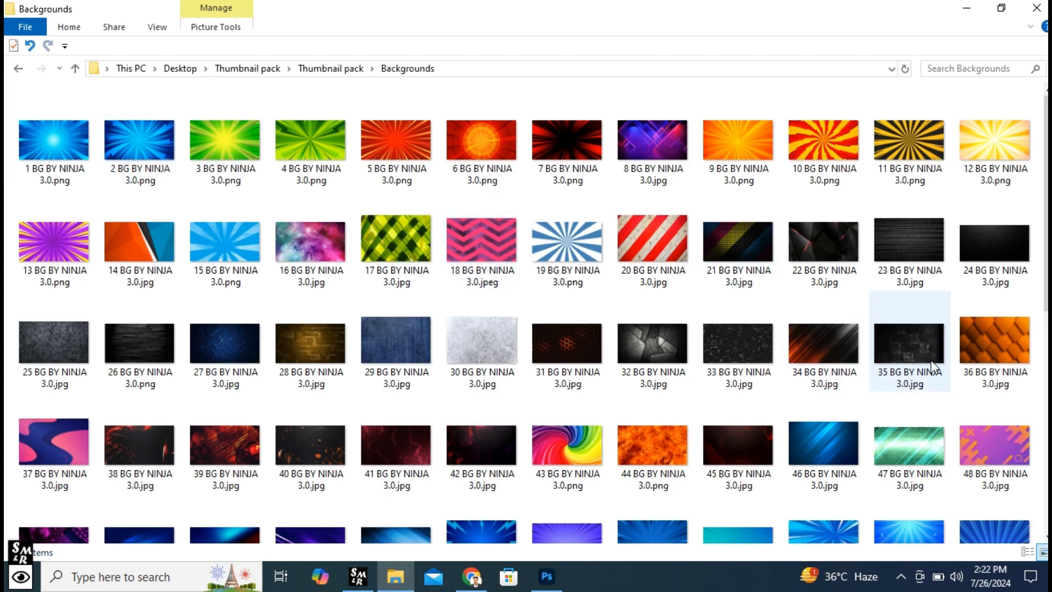
pyautogui.click(892, 342)
pyautogui.moveTo(914, 345); pyautogui.dragTo(508, 369)
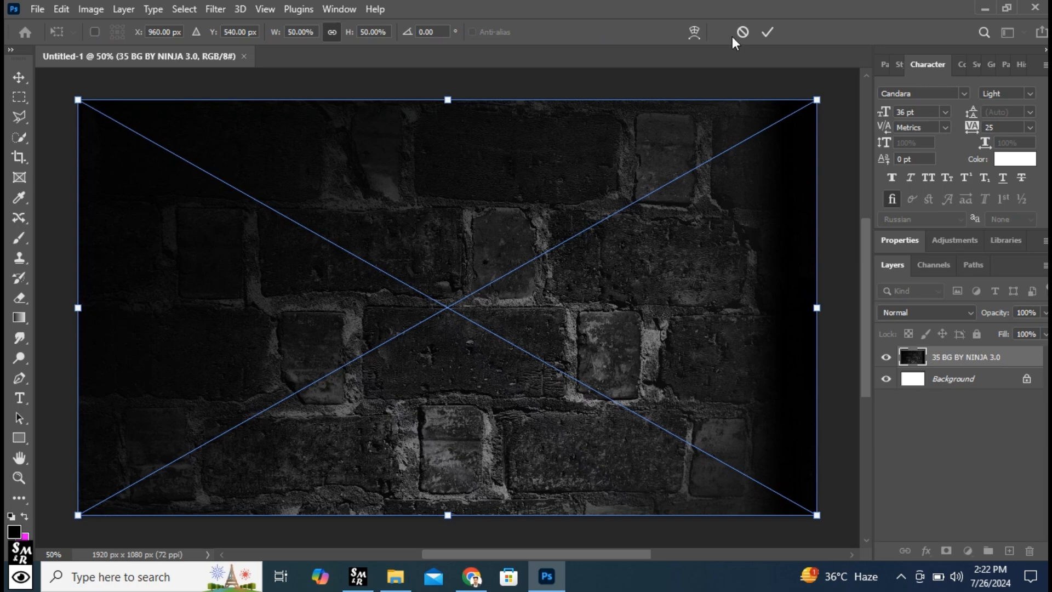
pyautogui.click(768, 35)
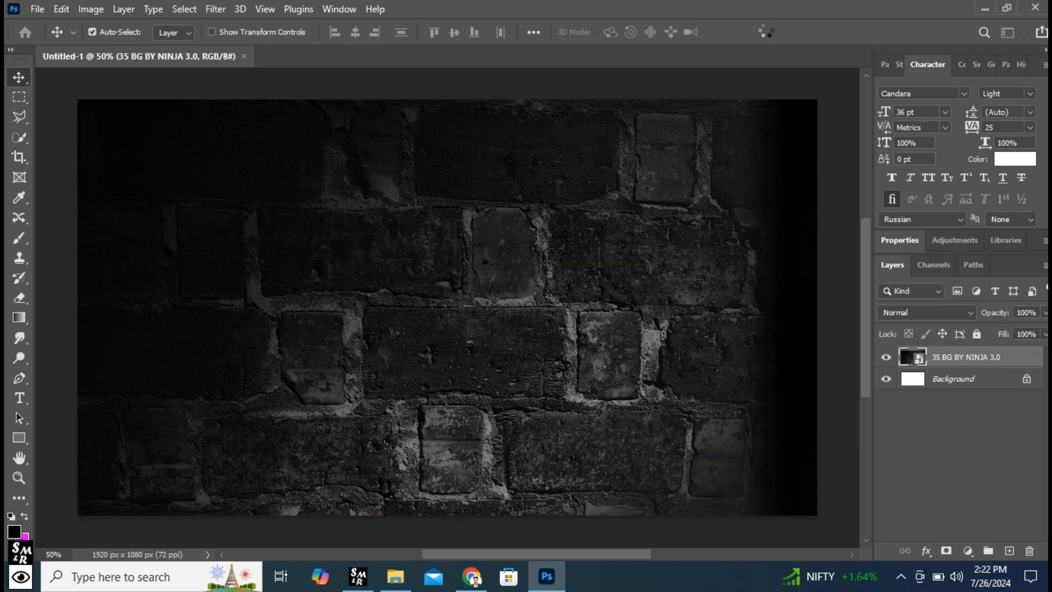
# - Add an Exposure adjustment clipped to the brick wall layer and lower its exposure to about -2.76
pyautogui.click(968, 551)
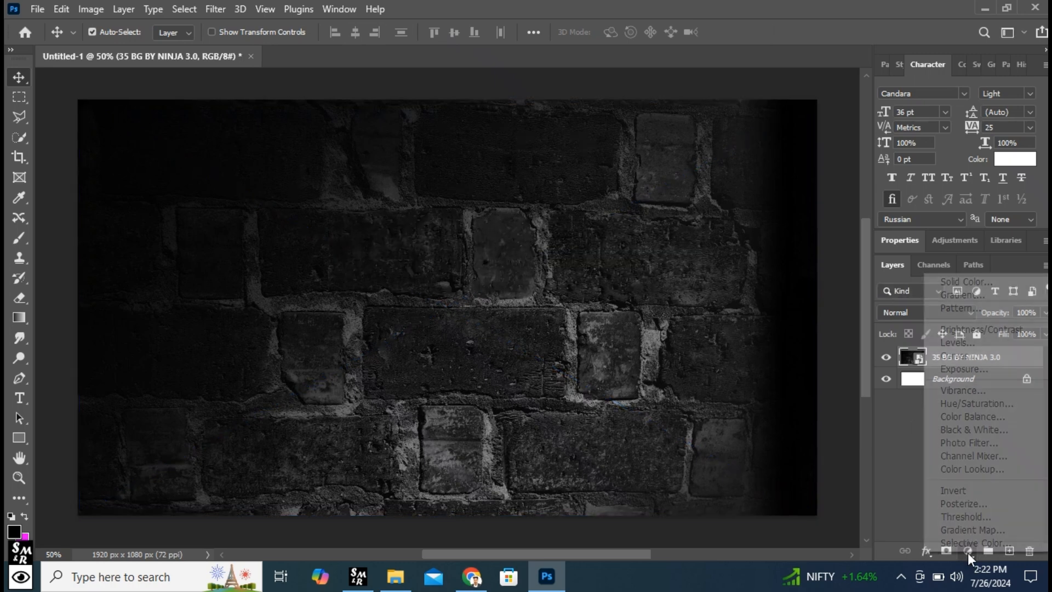
pyautogui.click(968, 370)
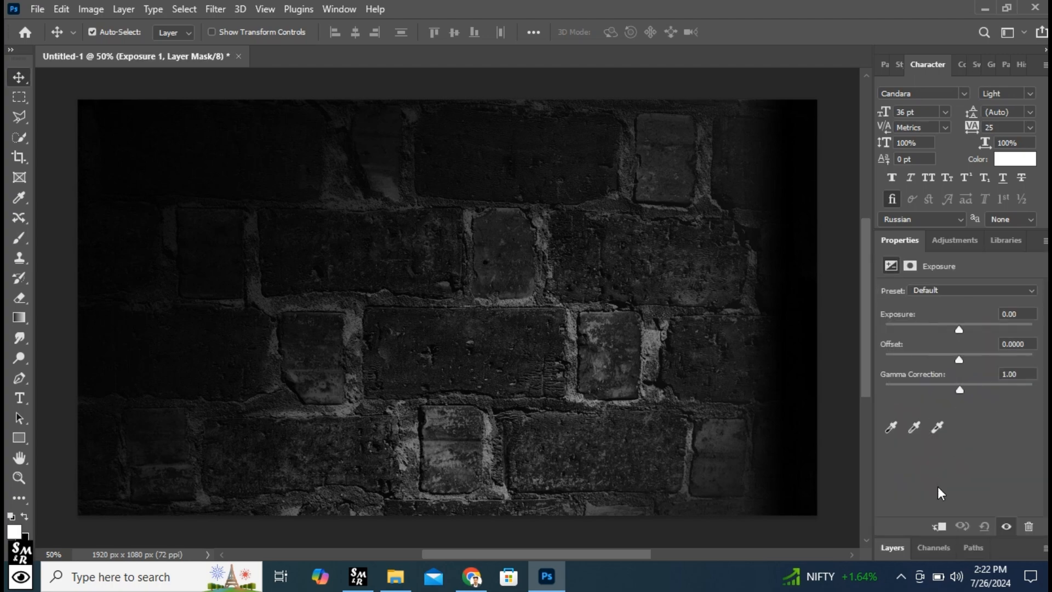
pyautogui.moveTo(959, 329); pyautogui.dragTo(929, 325)
pyautogui.click(929, 325)
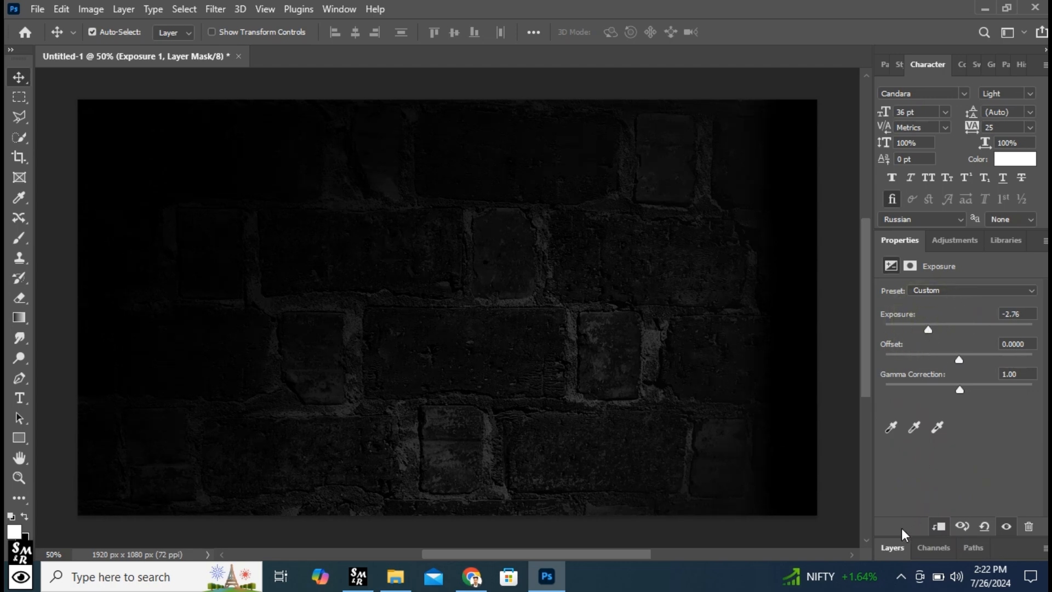
pyautogui.click(896, 547)
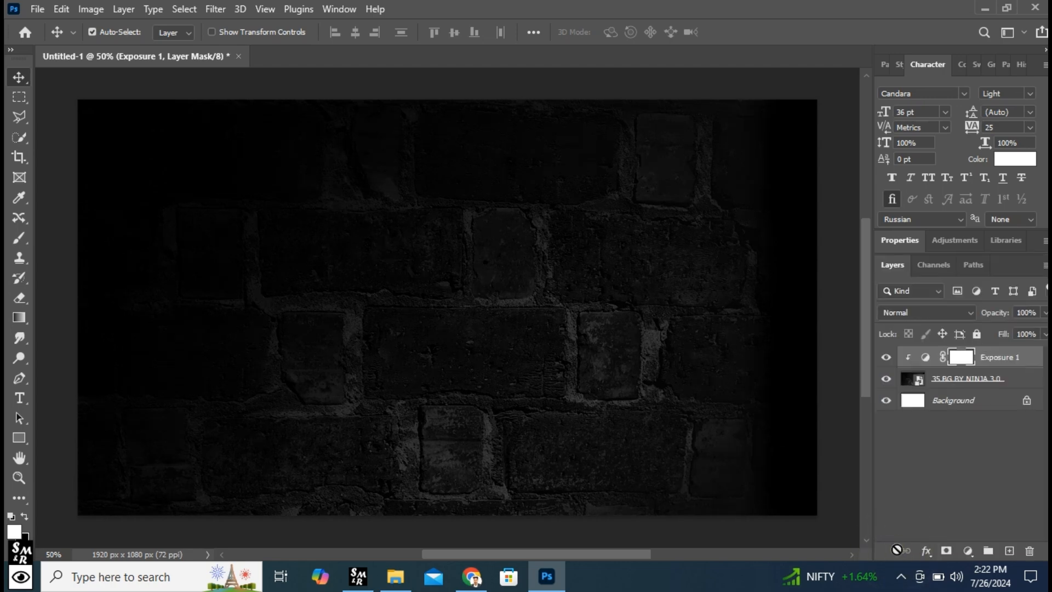
# - Add a new layer and set the Horizontal Type tool to Candara Light, 350 pt, with centred alignment
pyautogui.click(1009, 550)
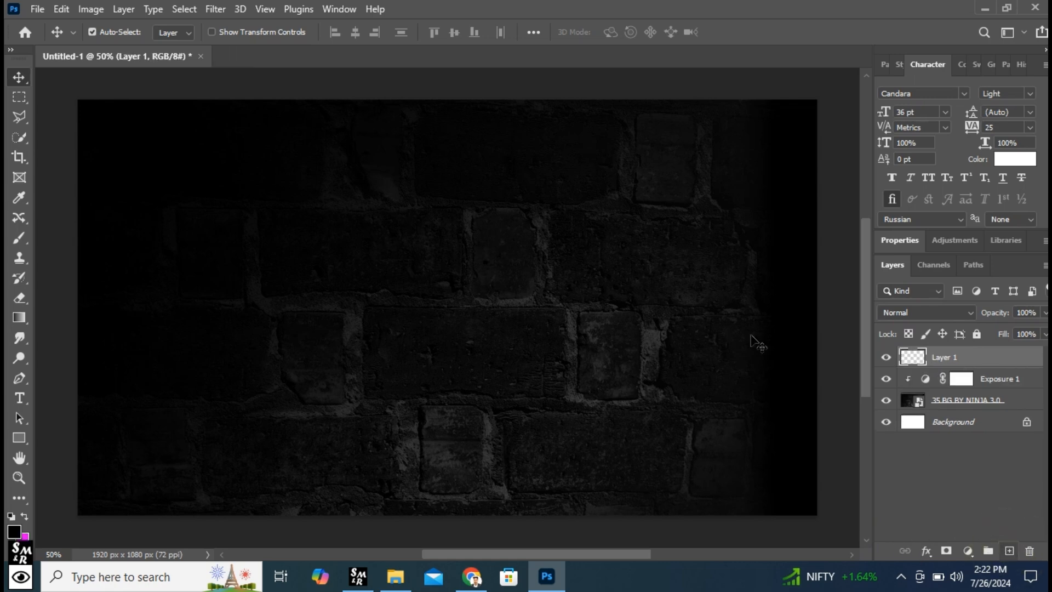
pyautogui.rightClick(19, 398)
pyautogui.click(83, 396)
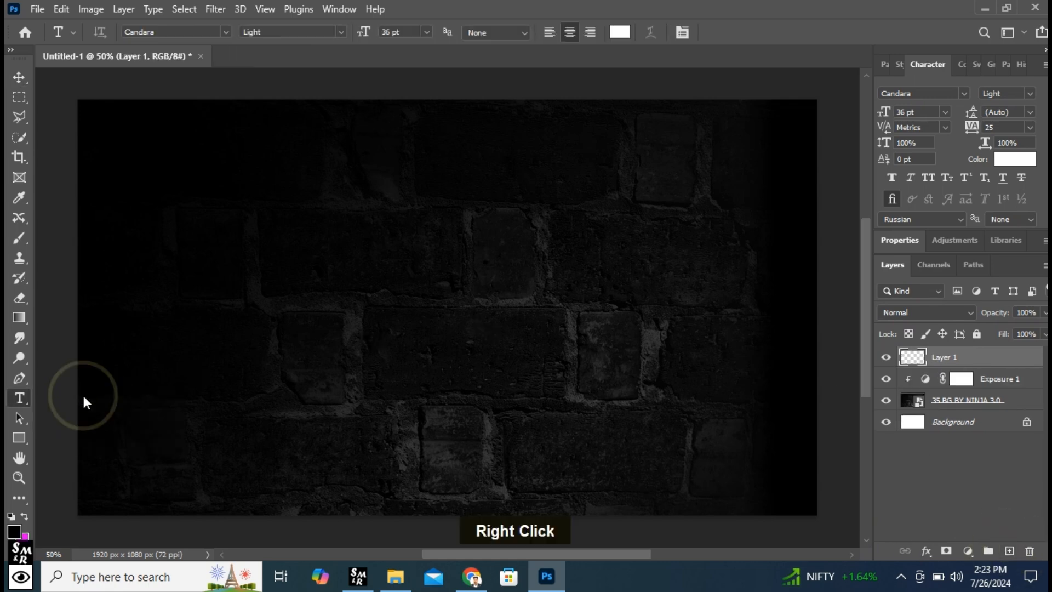
pyautogui.click(221, 31)
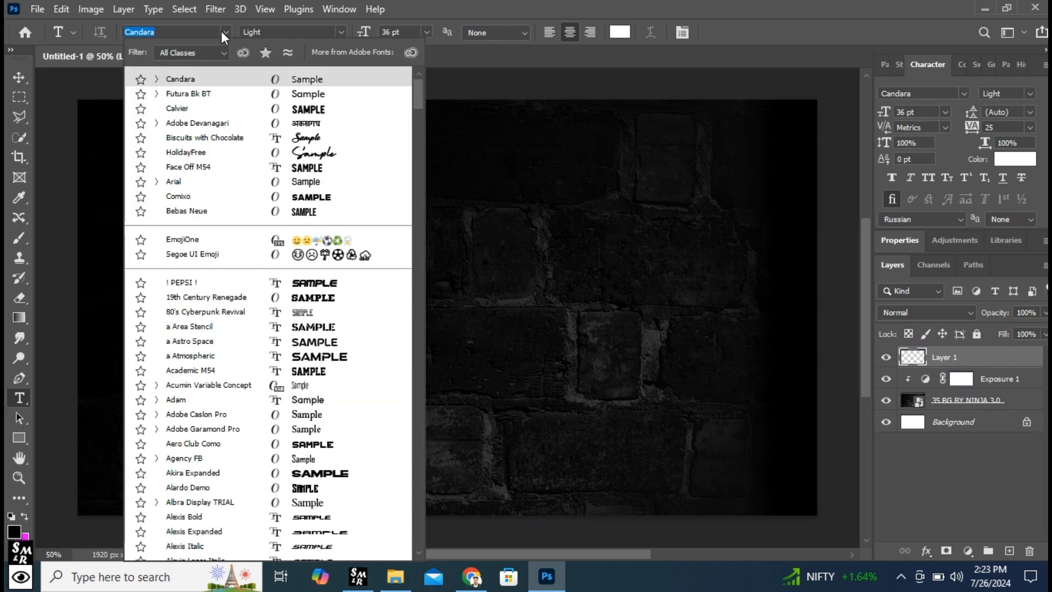
pyautogui.click(212, 75)
pyautogui.click(341, 30)
pyautogui.click(330, 47)
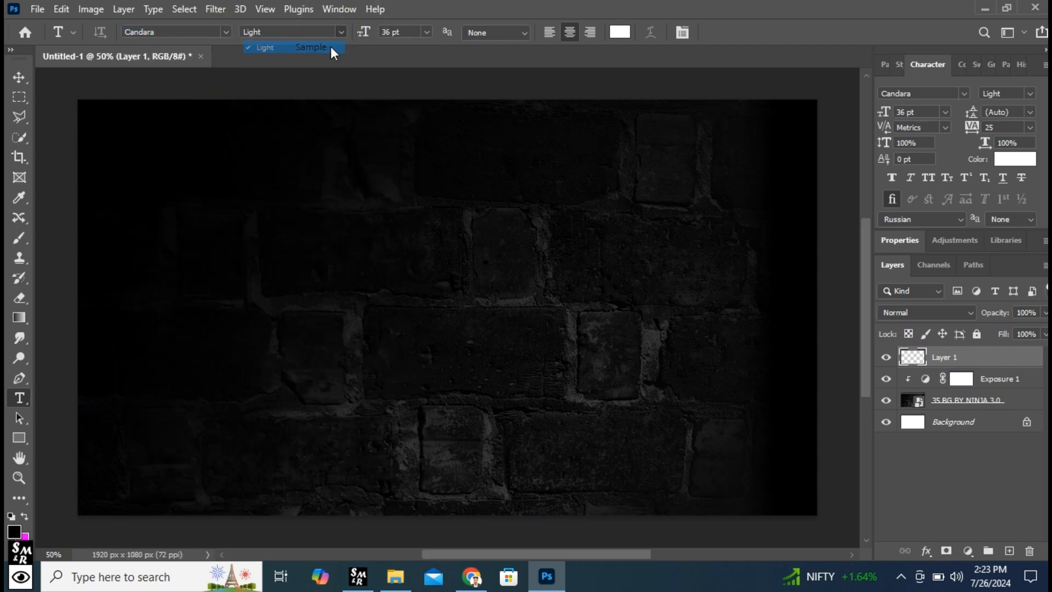
pyautogui.click(404, 30)
pyautogui.write('350')
pyautogui.press('Return')
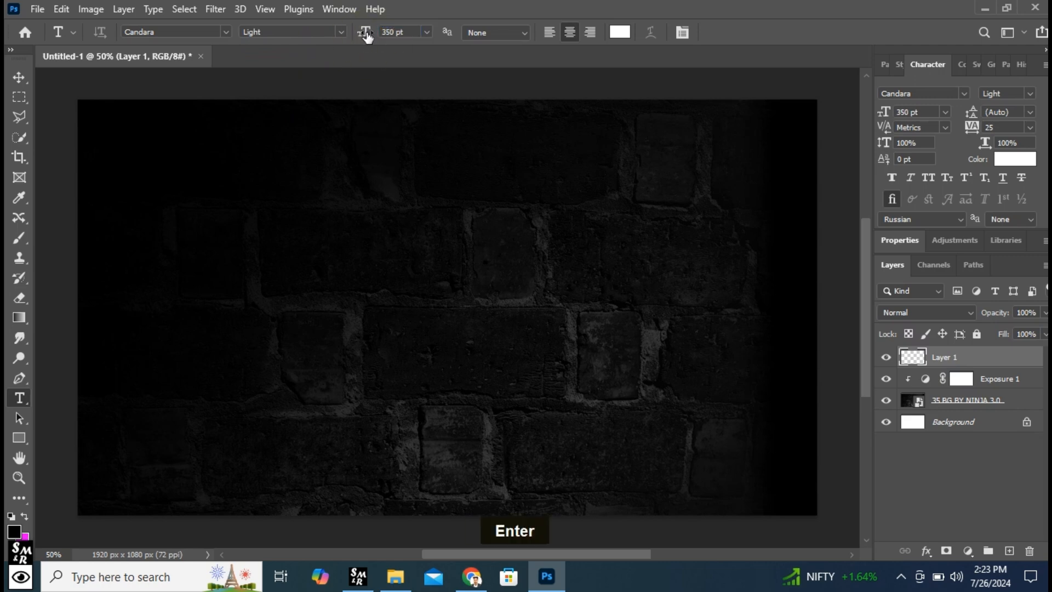
pyautogui.click(567, 31)
# - Write the text NEON on the brick wall and move it down to the middle of the canvas
pyautogui.click(436, 305)
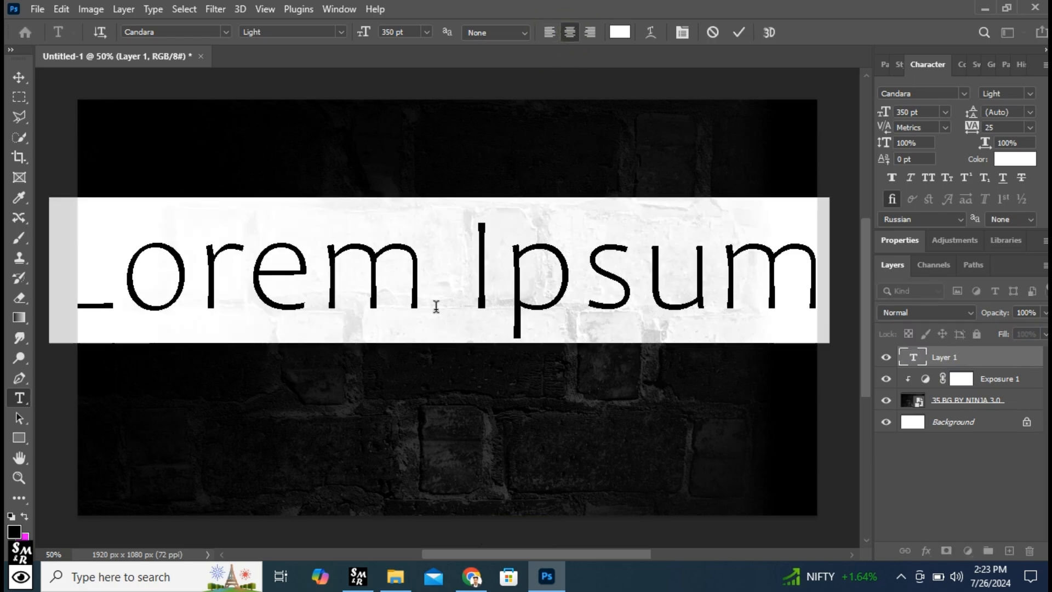
pyautogui.write('NEON')
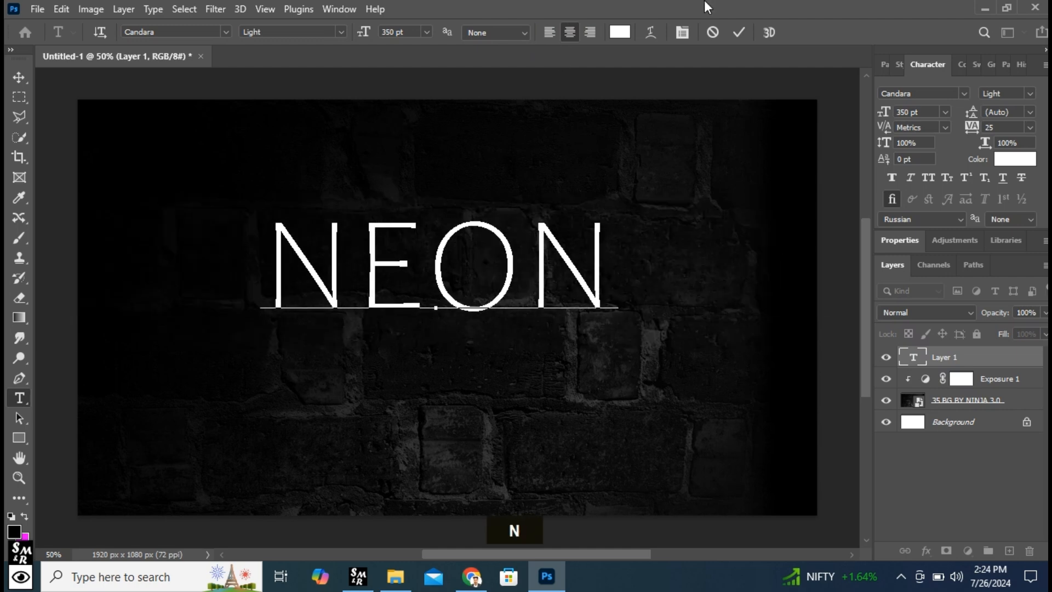
pyautogui.click(739, 34)
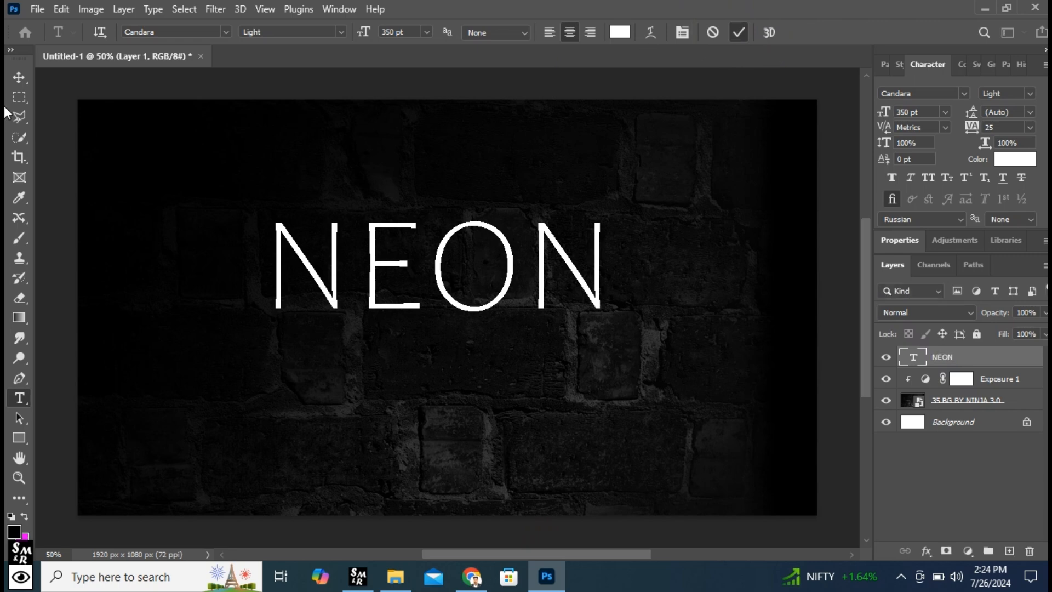
pyautogui.click(12, 79)
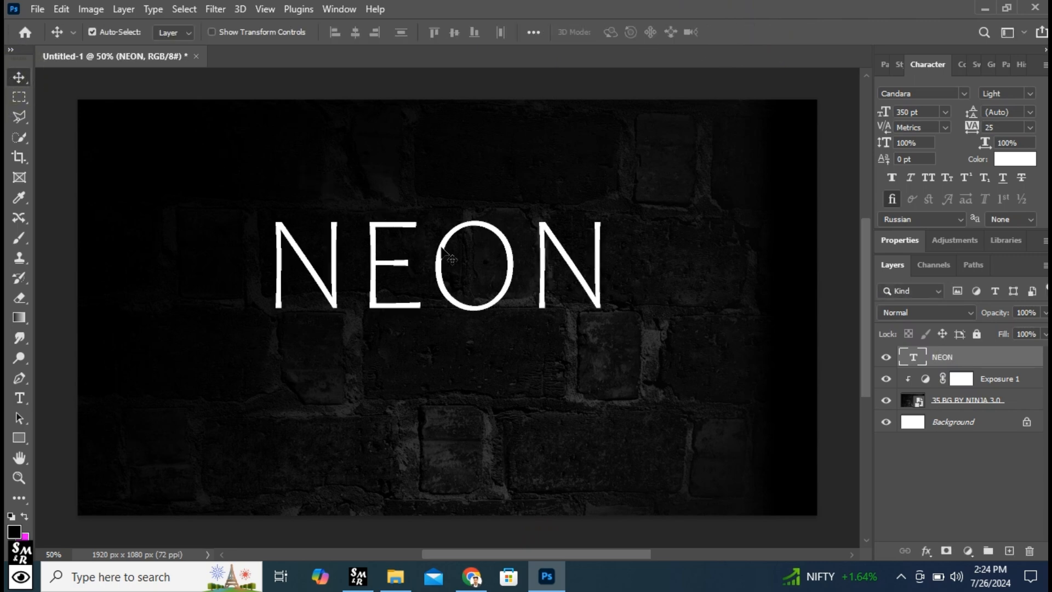
pyautogui.moveTo(442, 250); pyautogui.dragTo(449, 308)
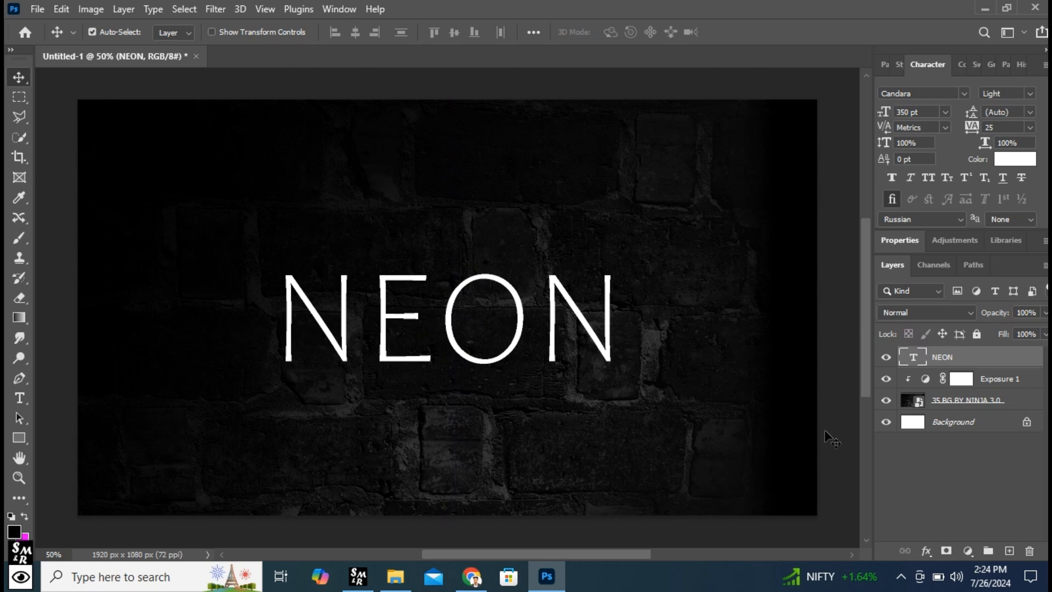
# - Add a Drop Shadow effect to the NEON text layer with its colour set to blue 0036ff
pyautogui.click(1011, 359)
pyautogui.click(926, 550)
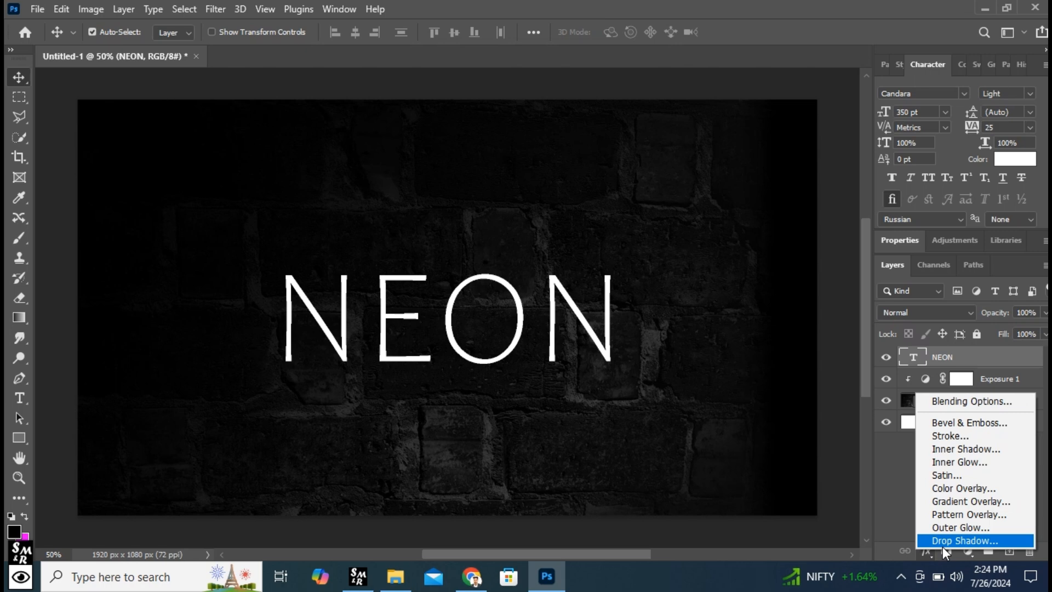
pyautogui.click(945, 543)
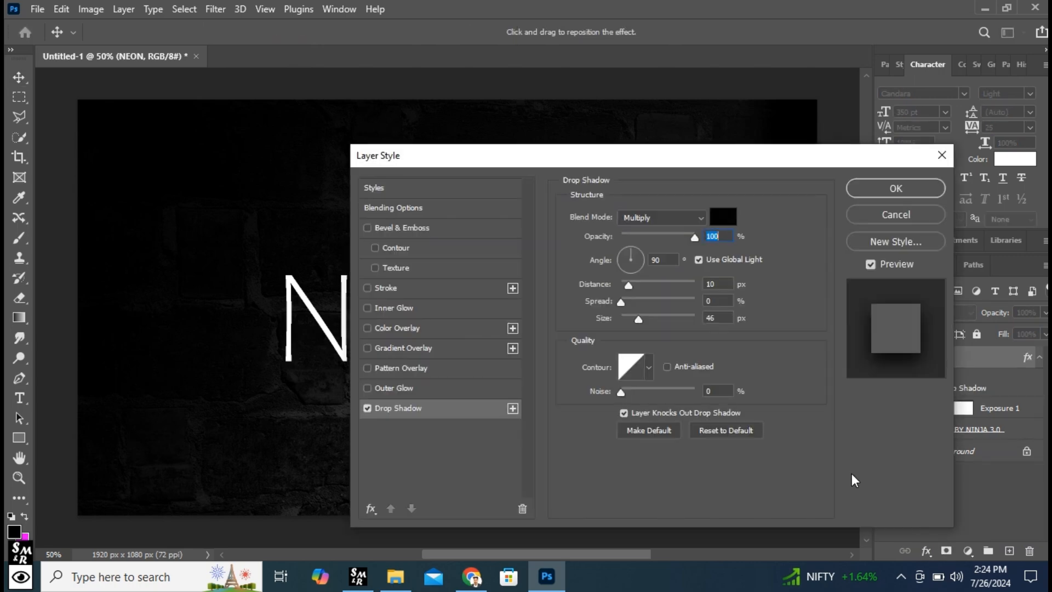
pyautogui.doubleClick(718, 220)
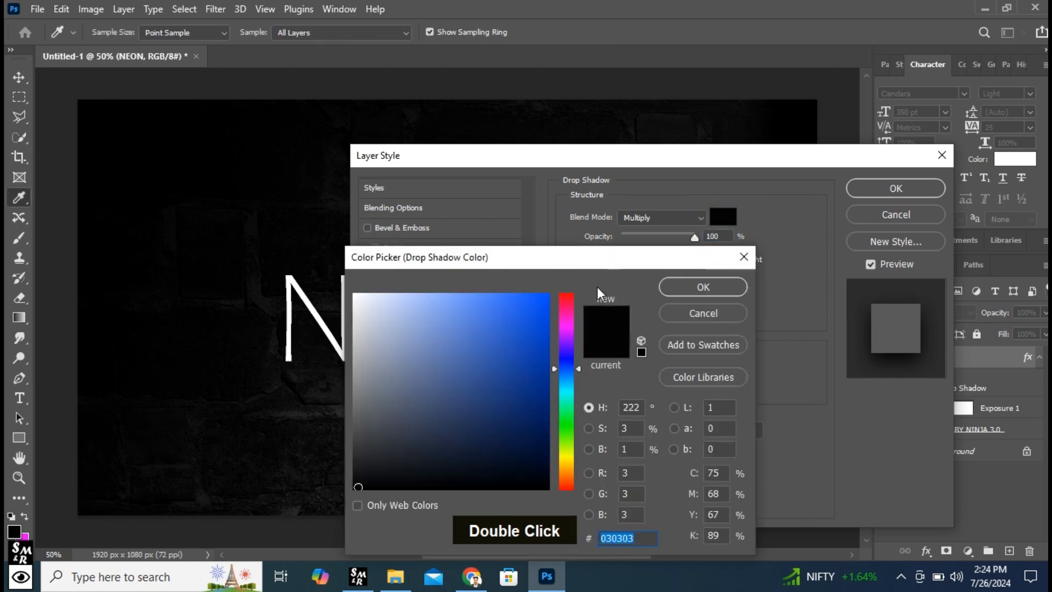
pyautogui.click(563, 373)
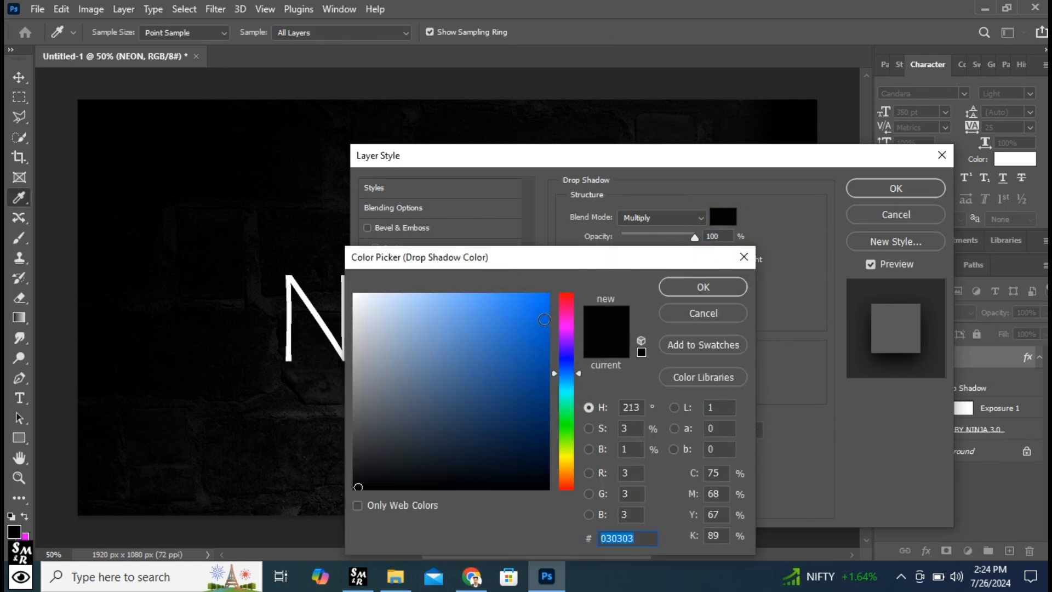
pyautogui.moveTo(544, 311); pyautogui.dragTo(552, 286)
pyautogui.click(566, 365)
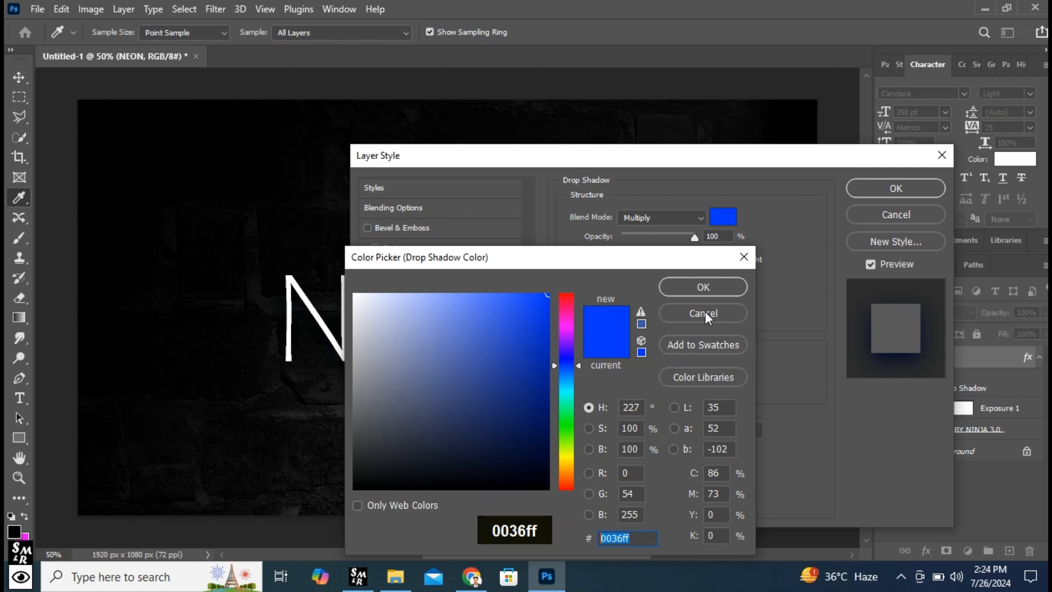
pyautogui.click(708, 289)
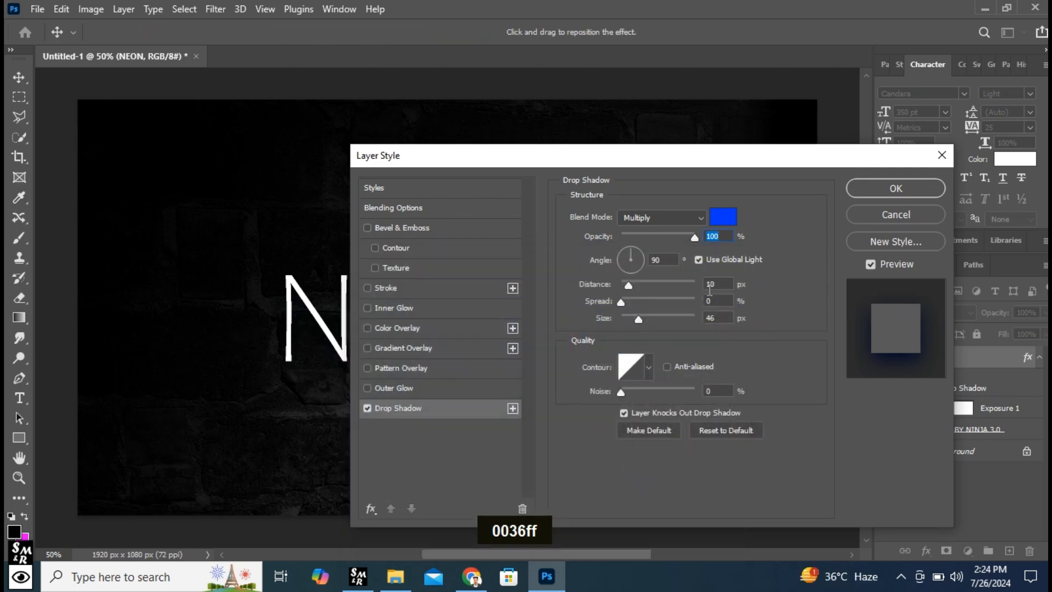
pyautogui.click(708, 317)
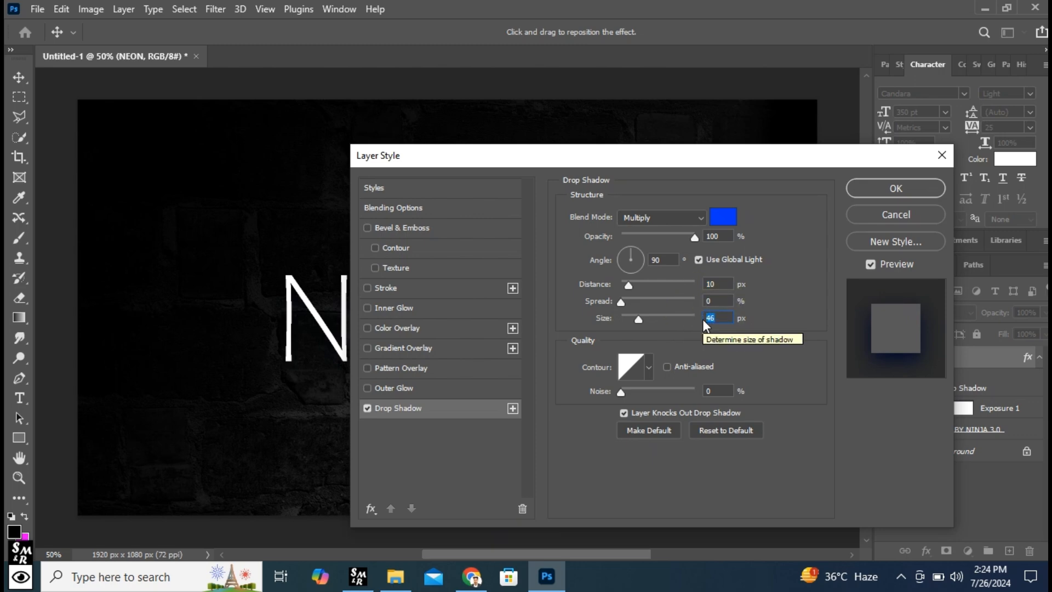
pyautogui.click(899, 188)
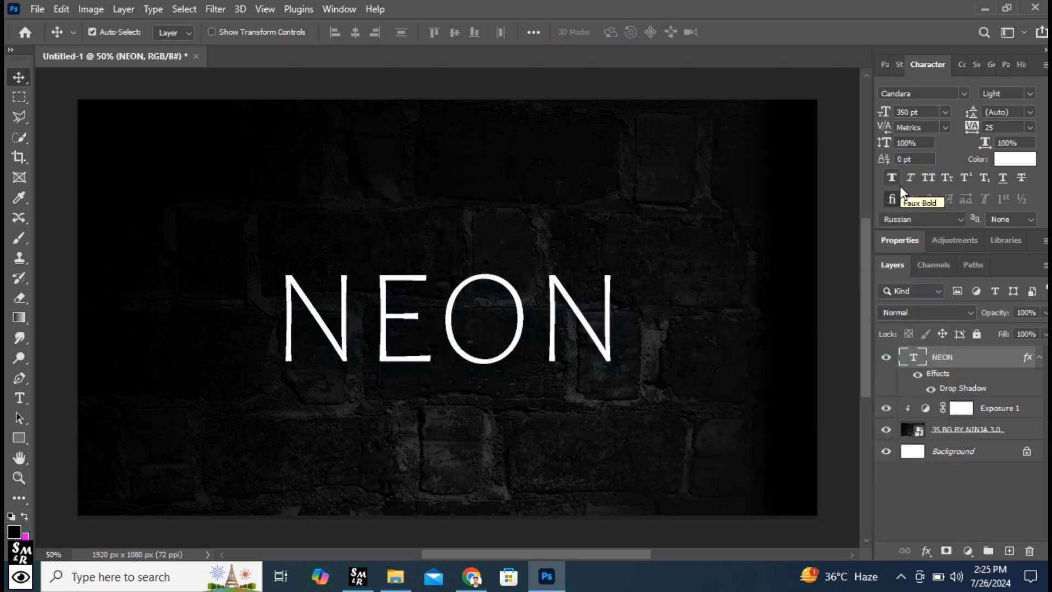
# - Add an Outer Glow effect to the NEON text layer with its colour set to 0036ff
pyautogui.click(925, 551)
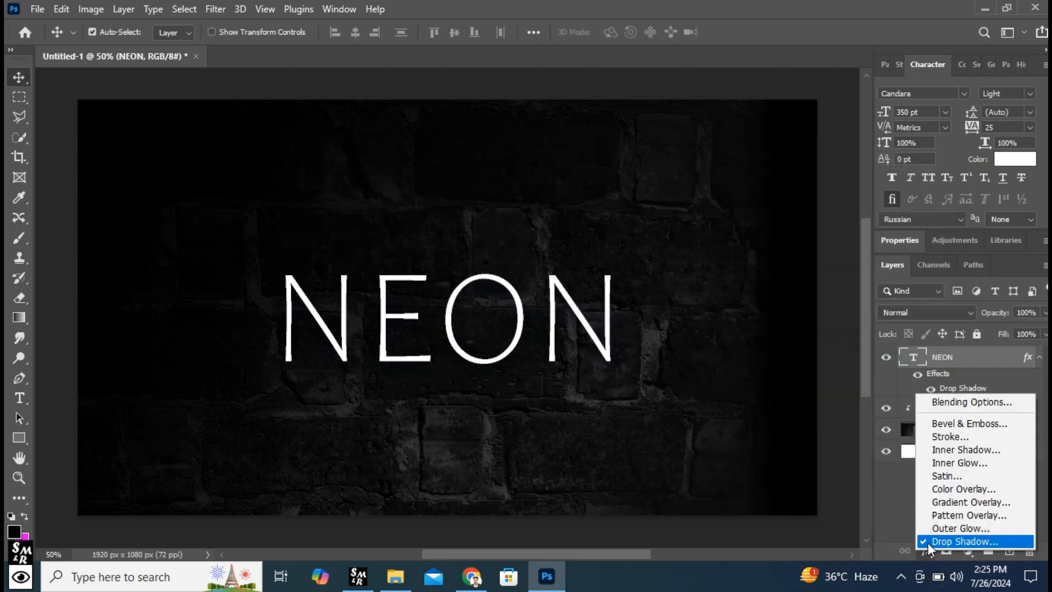
pyautogui.click(935, 530)
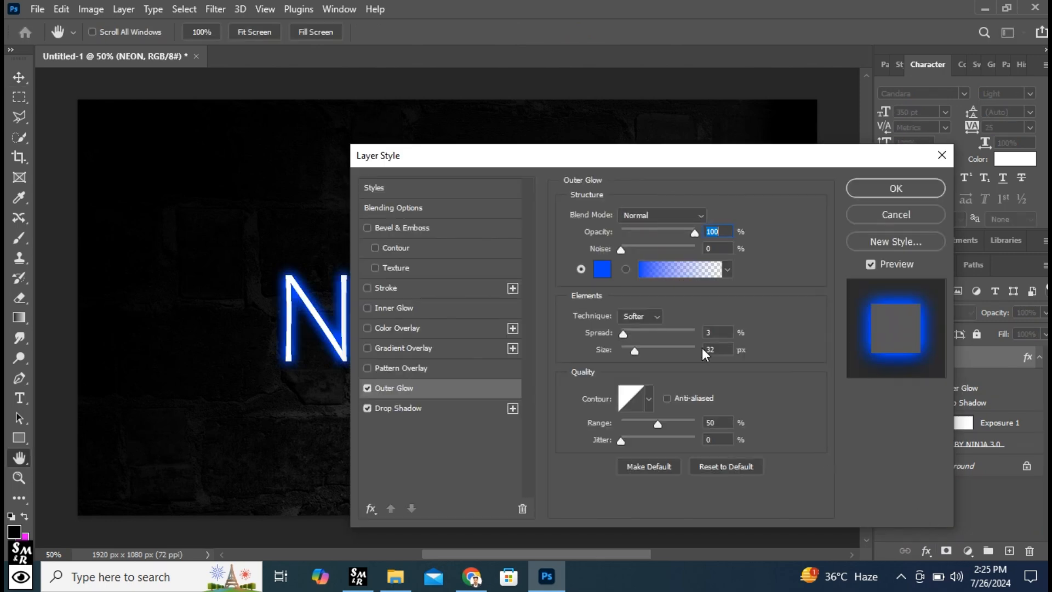
pyautogui.click(602, 268)
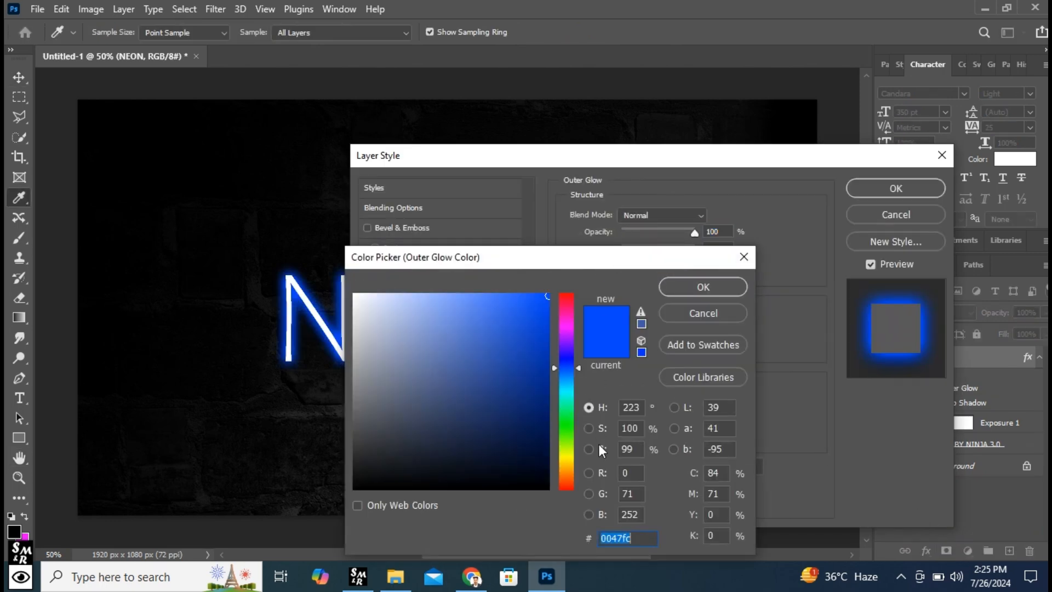
pyautogui.moveTo(636, 538); pyautogui.dragTo(568, 539)
pyautogui.write('0036ff')
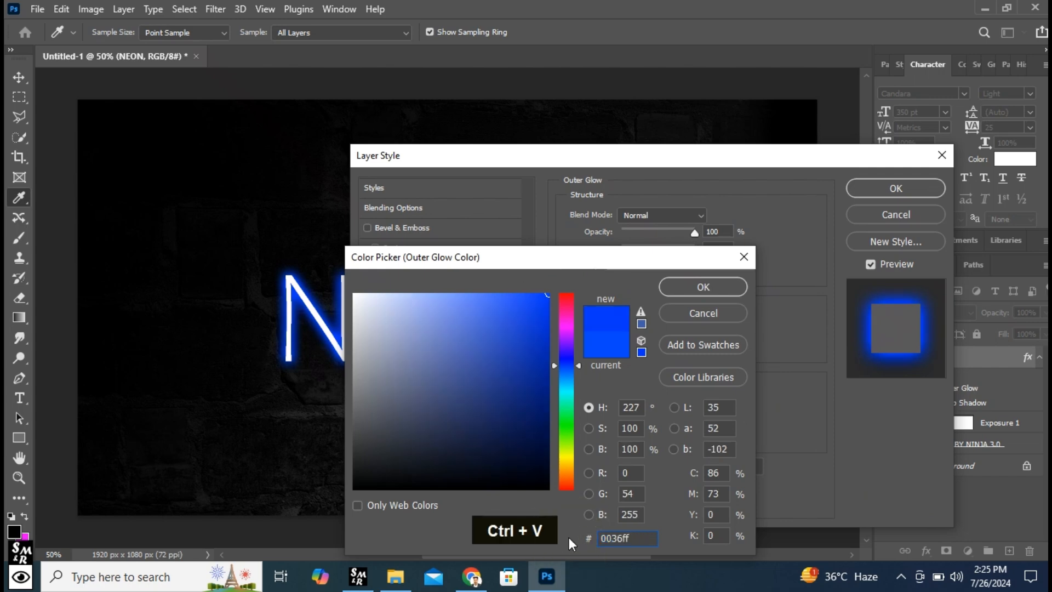
pyautogui.click(690, 288)
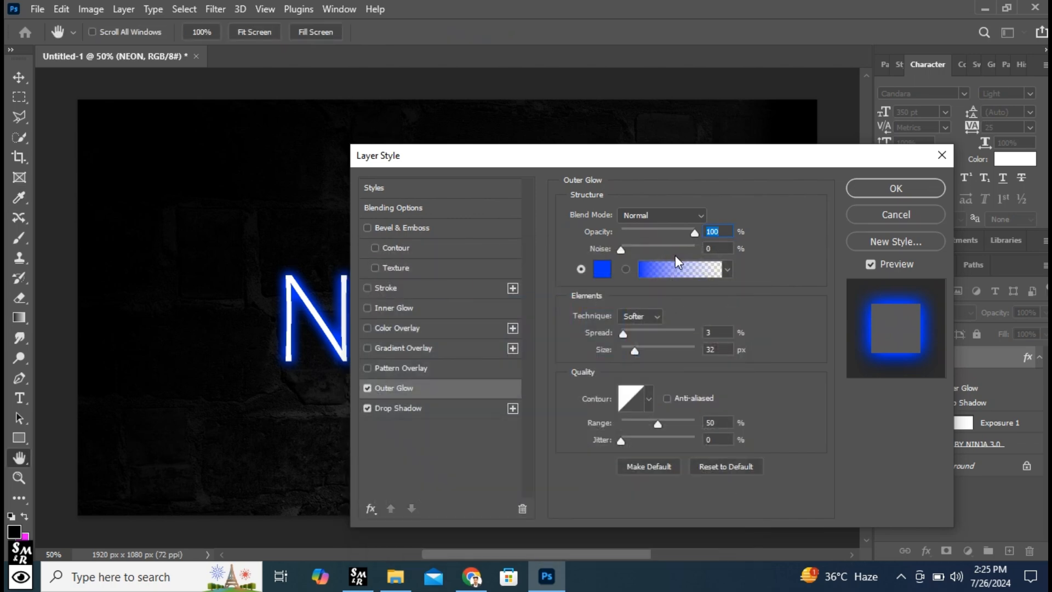
# - Set the blend mode of the NEON text layer's Outer Glow to Screen and apply the effect
pyautogui.moveTo(637, 157); pyautogui.dragTo(789, 119)
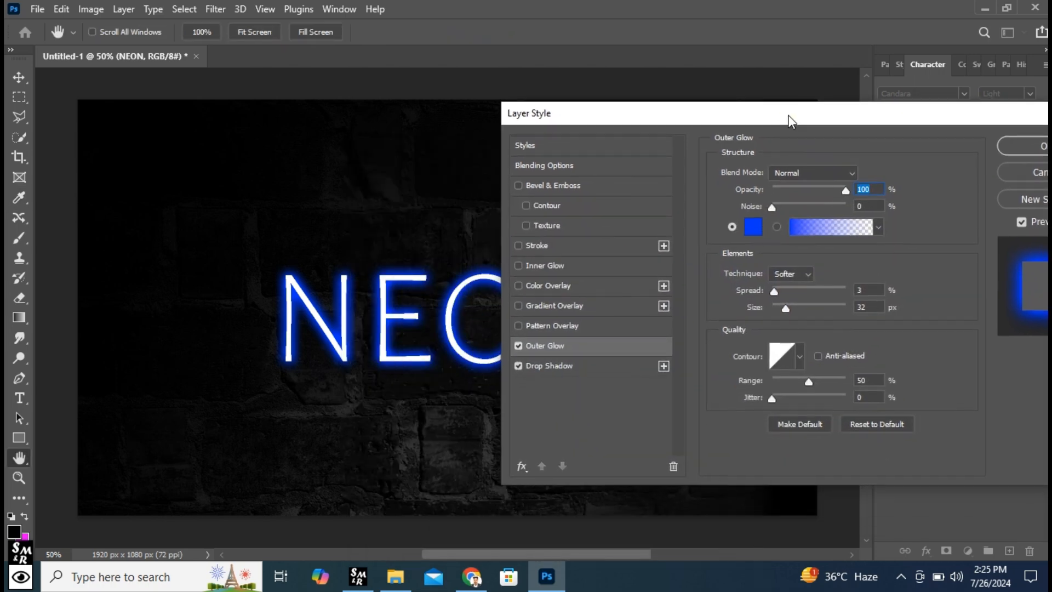
pyautogui.click(840, 174)
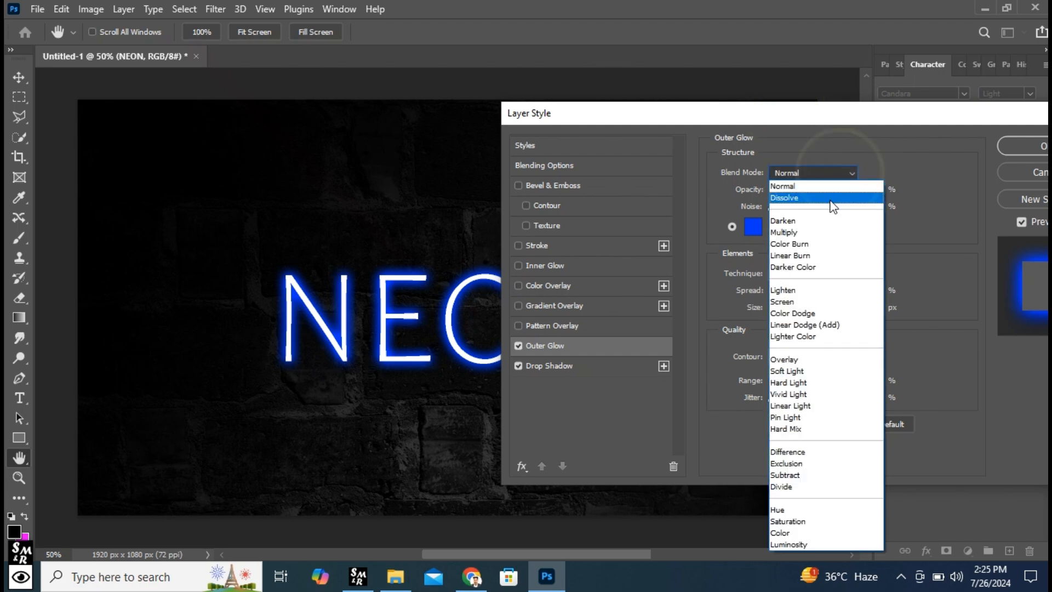
pyautogui.click(804, 301)
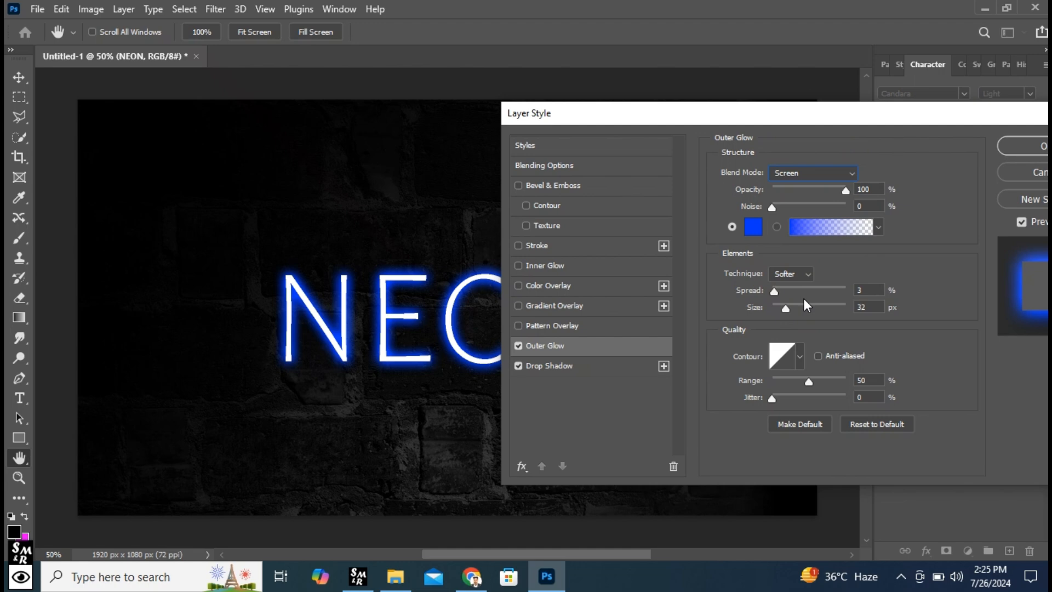
pyautogui.click(859, 290)
pyautogui.click(858, 306)
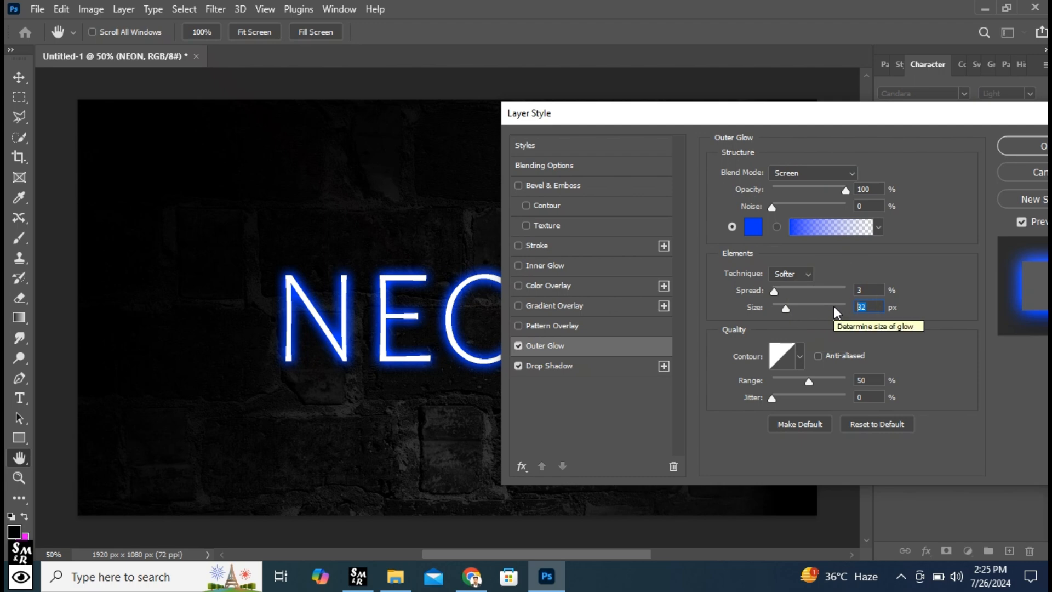
pyautogui.moveTo(848, 119); pyautogui.dragTo(674, 118)
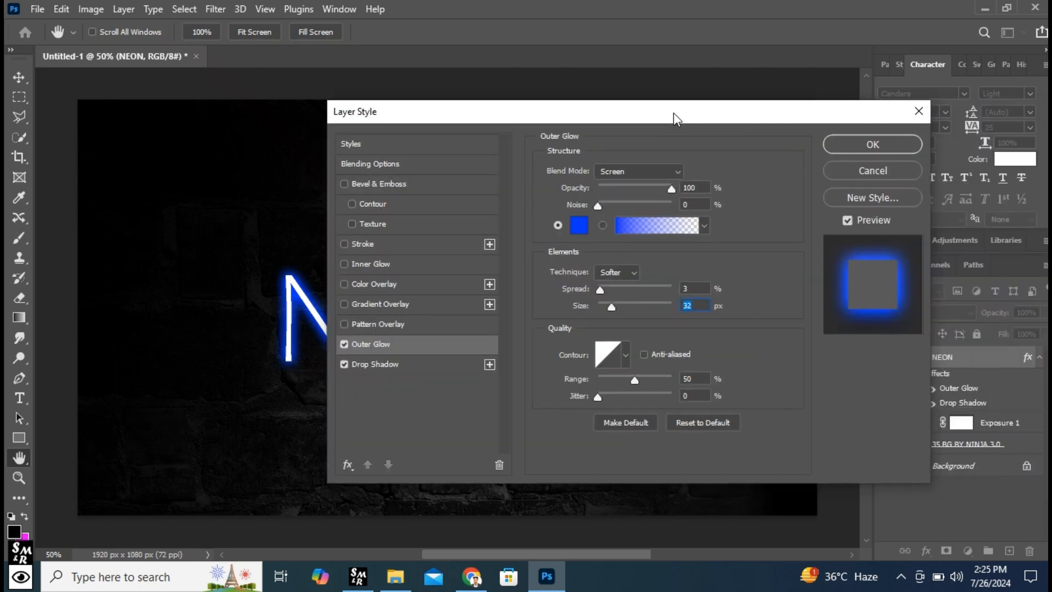
pyautogui.click(853, 144)
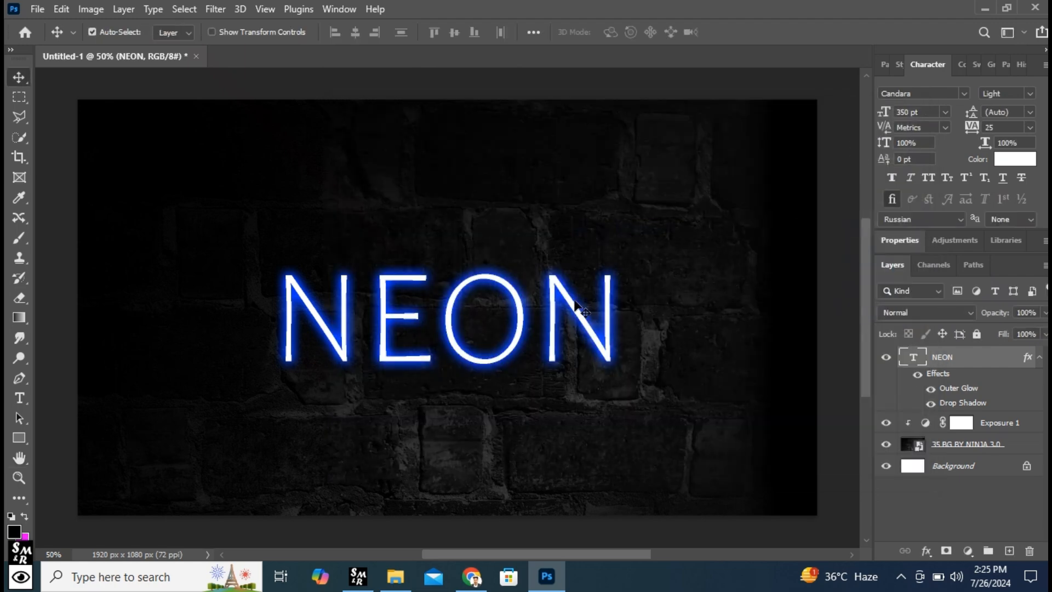
# - Add an Inner Glow effect to the NEON text layer with its colour set to 0036ff
pyautogui.click(926, 551)
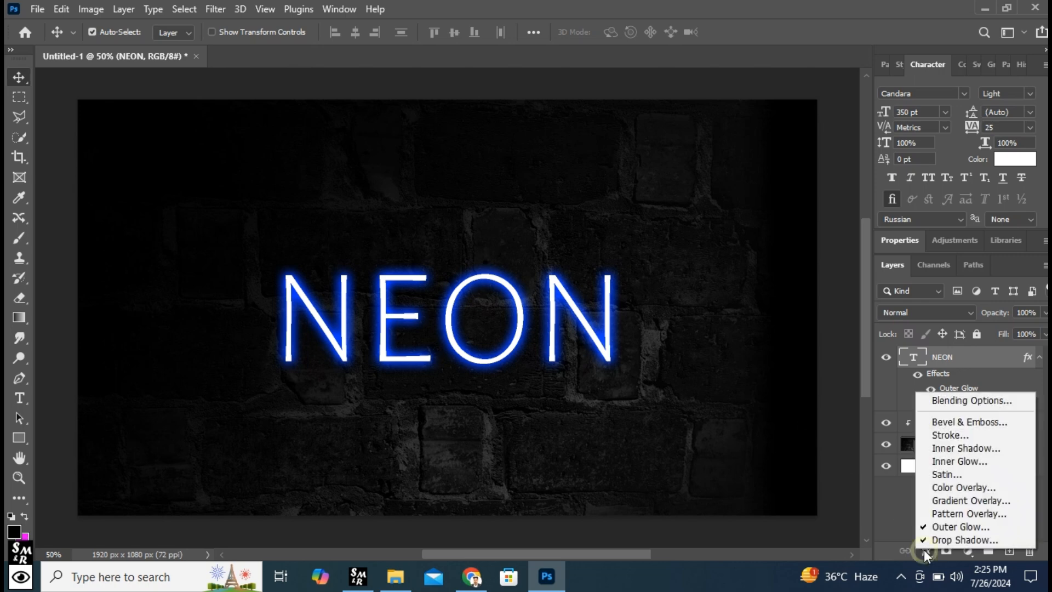
pyautogui.click(960, 462)
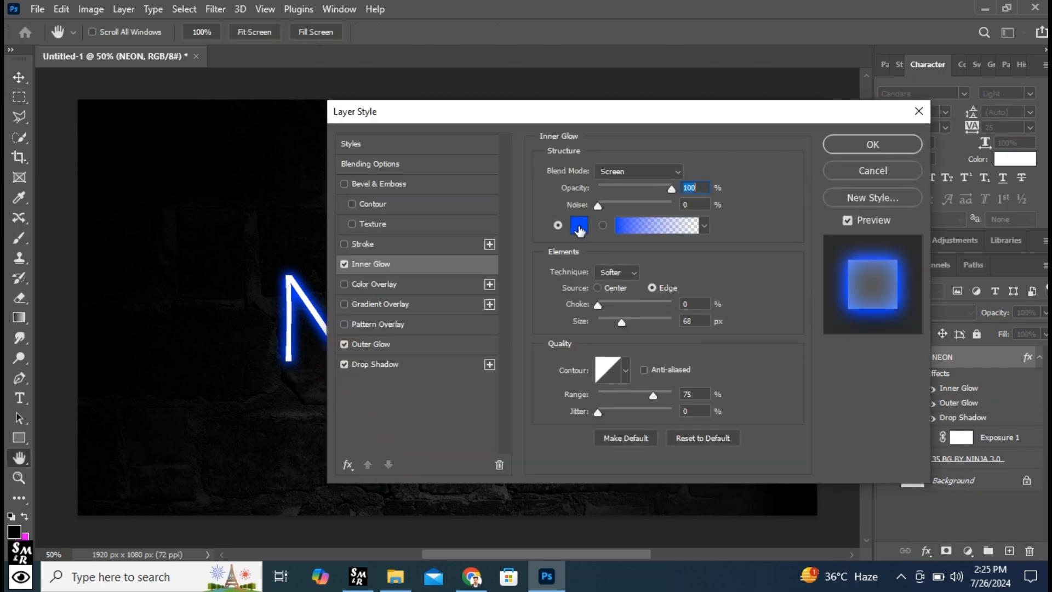
pyautogui.click(578, 226)
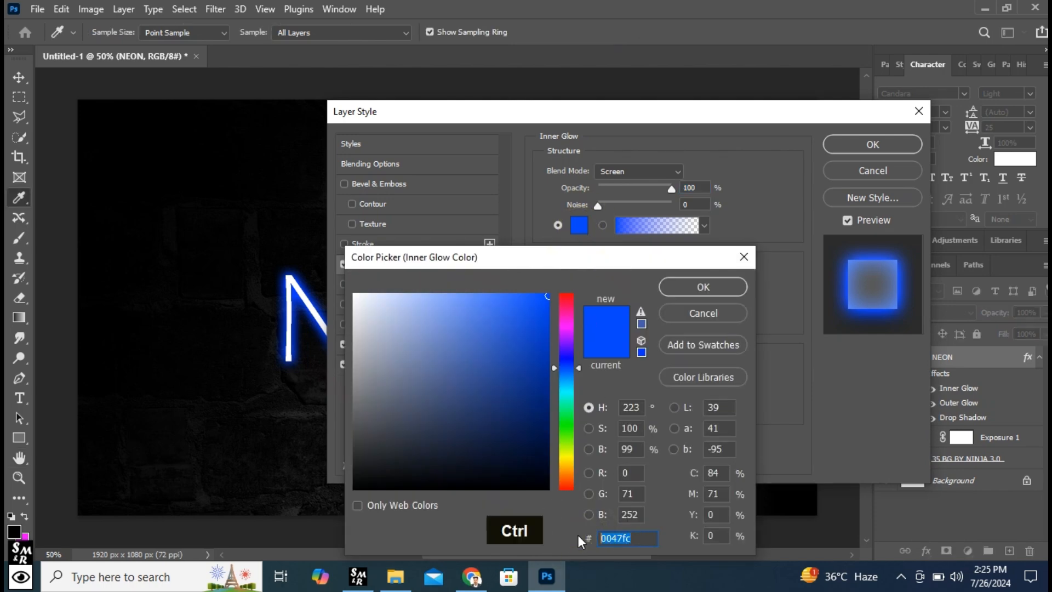
pyautogui.write('0036ff')
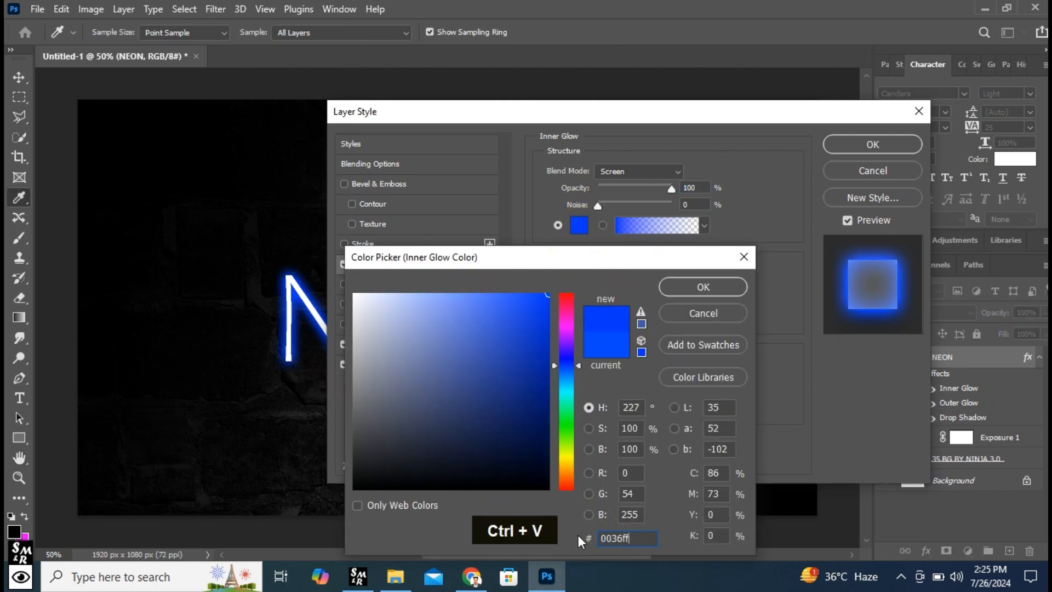
pyautogui.click(719, 289)
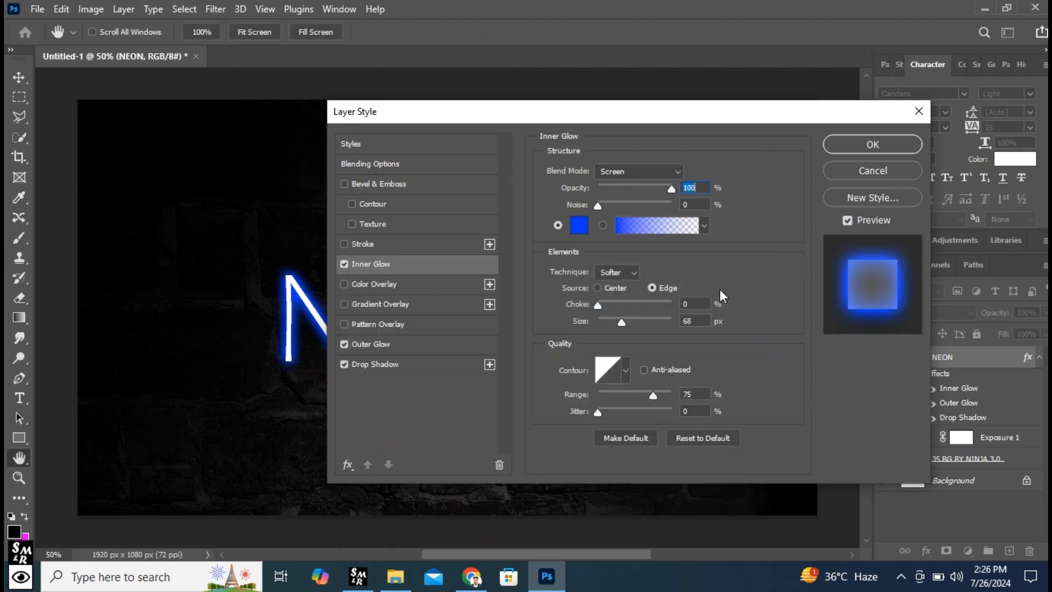
pyautogui.click(695, 303)
pyautogui.click(685, 321)
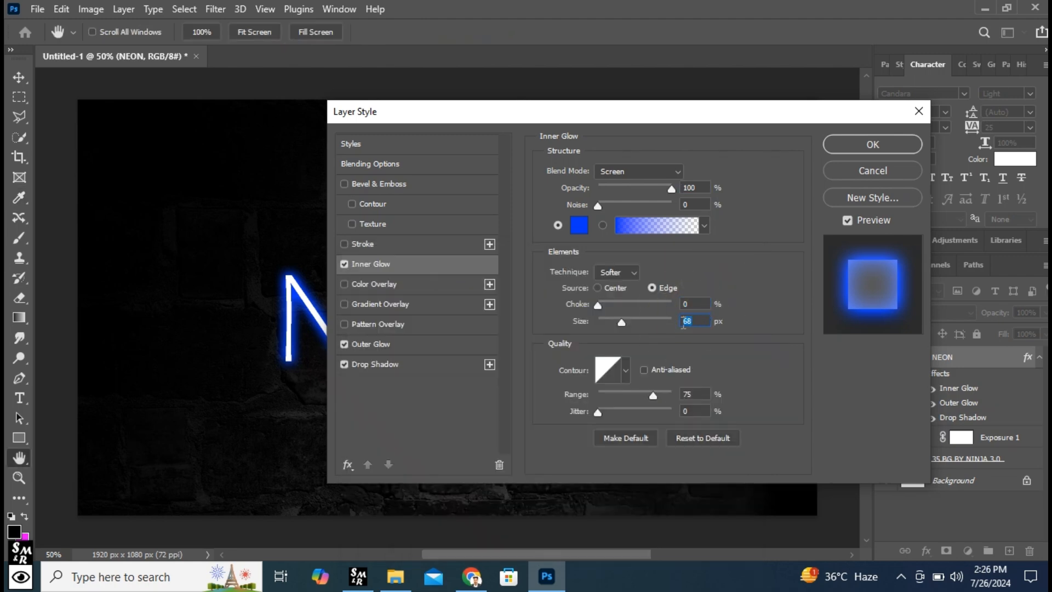
pyautogui.click(874, 145)
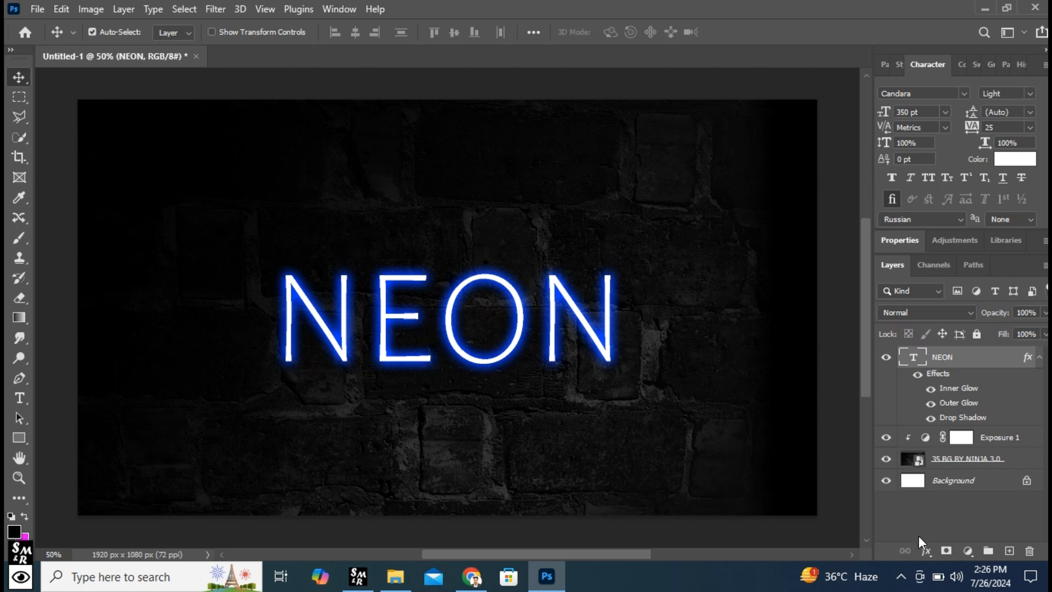
# - Change the NEON text layer's Drop Shadow colour to black and adjust the shadow size
pyautogui.click(928, 552)
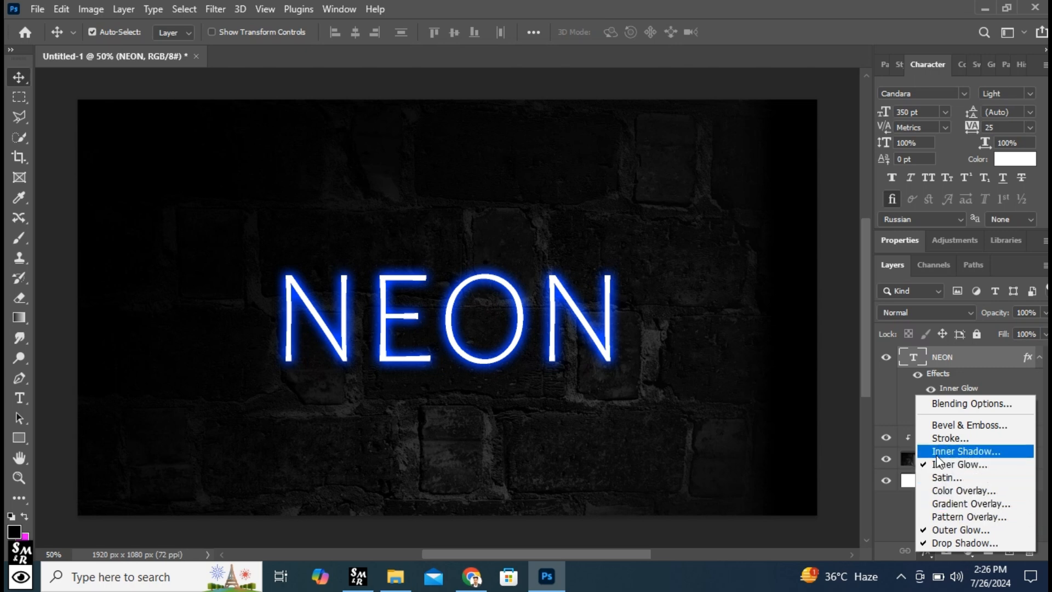
pyautogui.click(950, 541)
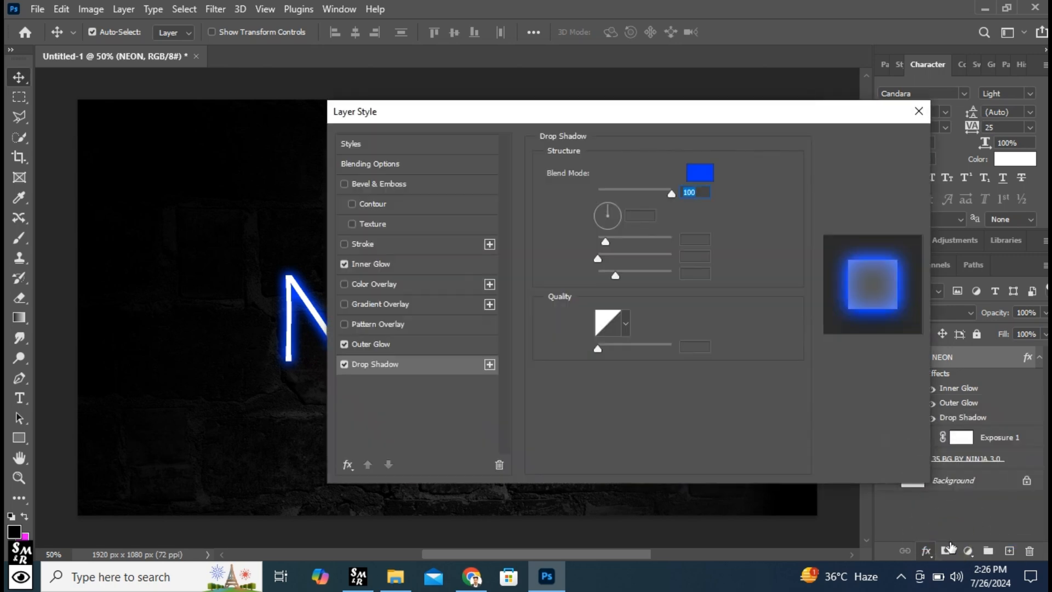
pyautogui.click(700, 172)
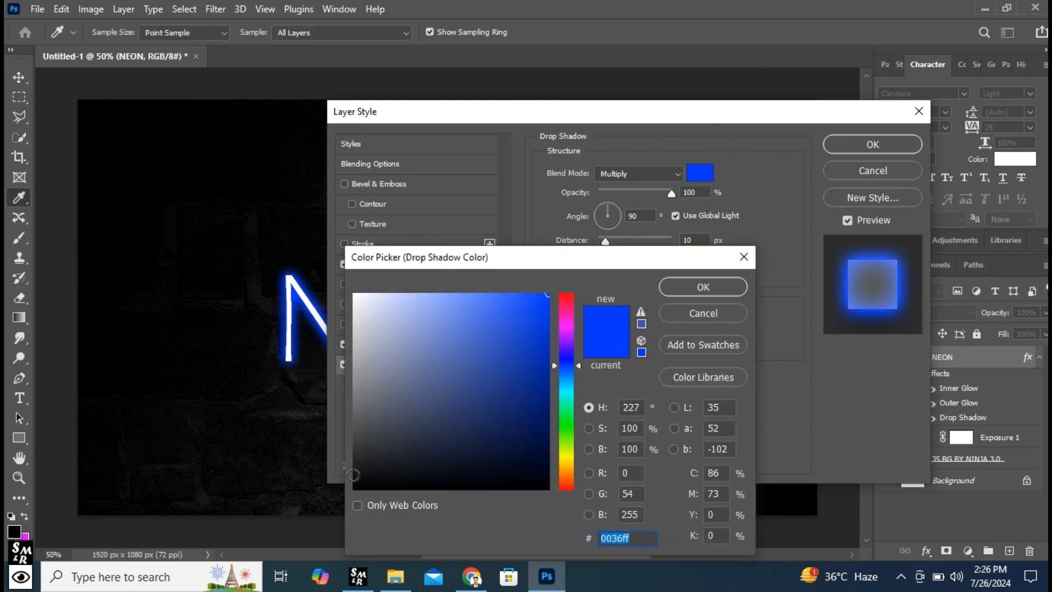
pyautogui.click(354, 488)
pyautogui.moveTo(577, 262); pyautogui.dragTo(677, 273)
pyautogui.click(801, 227)
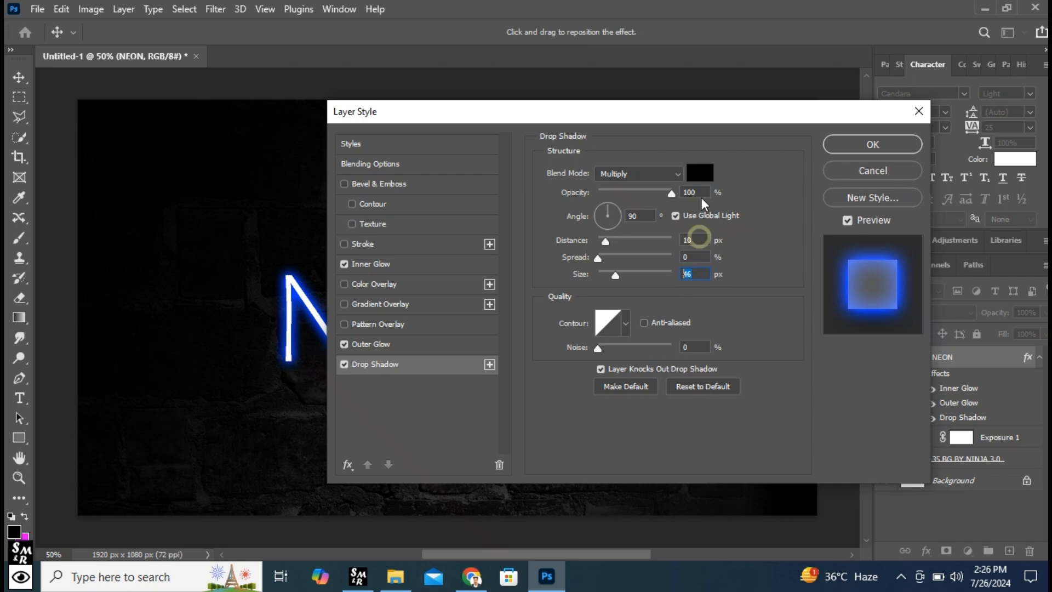
pyautogui.moveTo(715, 125); pyautogui.dragTo(814, 107)
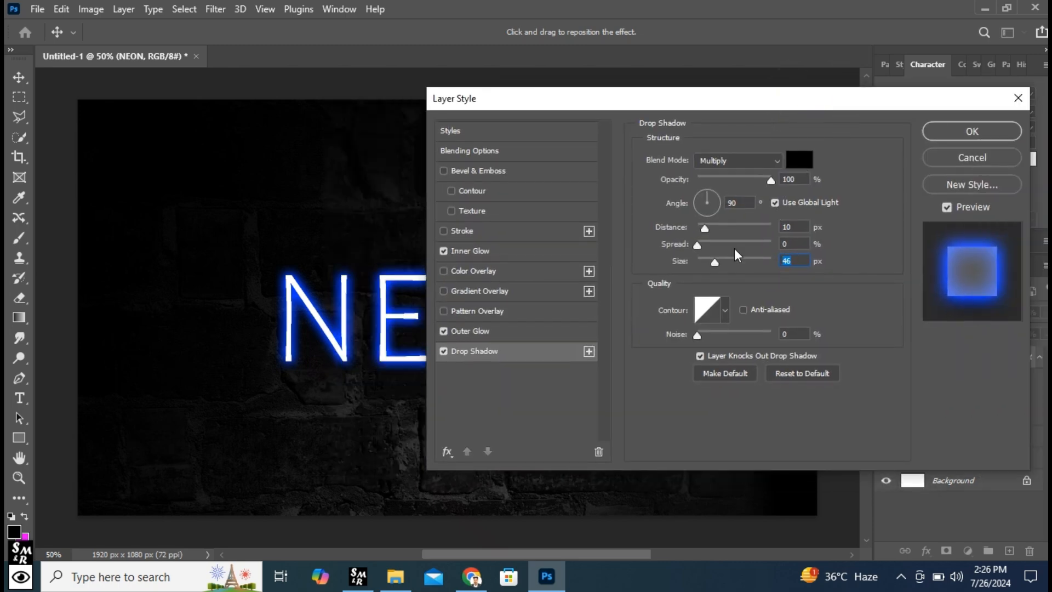
pyautogui.moveTo(714, 261)
pyautogui.mouseDown()
pyautogui.moveTo(745, 263)
pyautogui.moveTo(705, 262)
pyautogui.mouseUp()
pyautogui.click(725, 265)
pyautogui.click(966, 131)
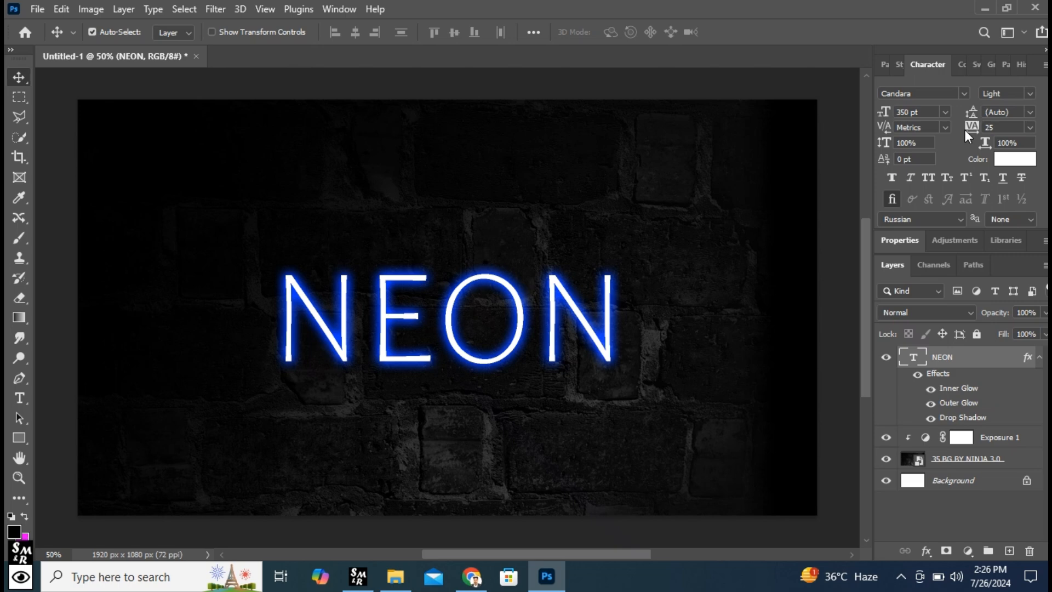
# - Add a new layer and set the Rectangle tool to no fill with a white 10.19 px stroke
pyautogui.click(1007, 549)
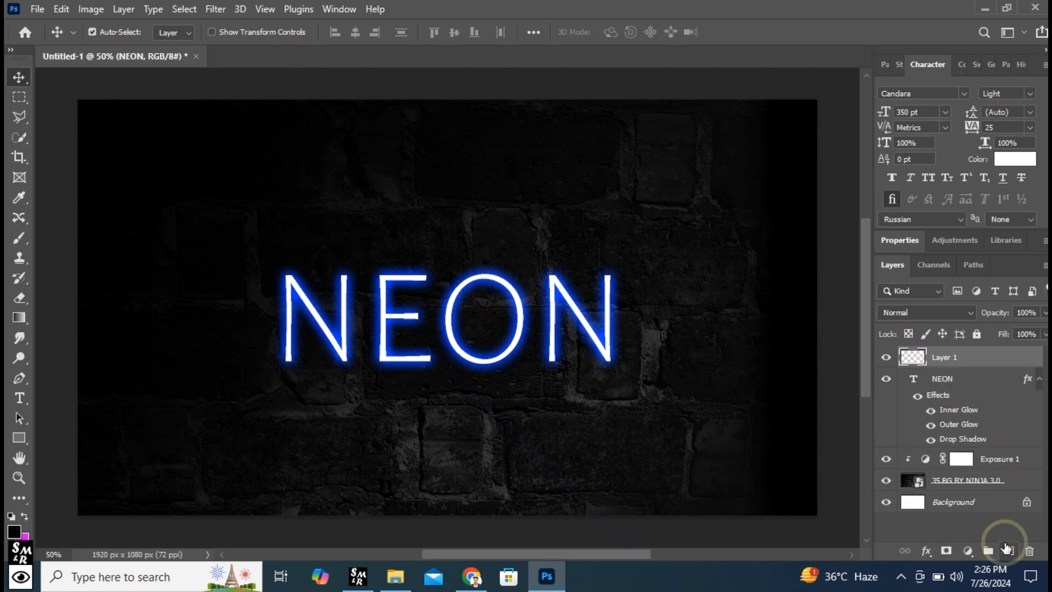
pyautogui.rightClick(21, 438)
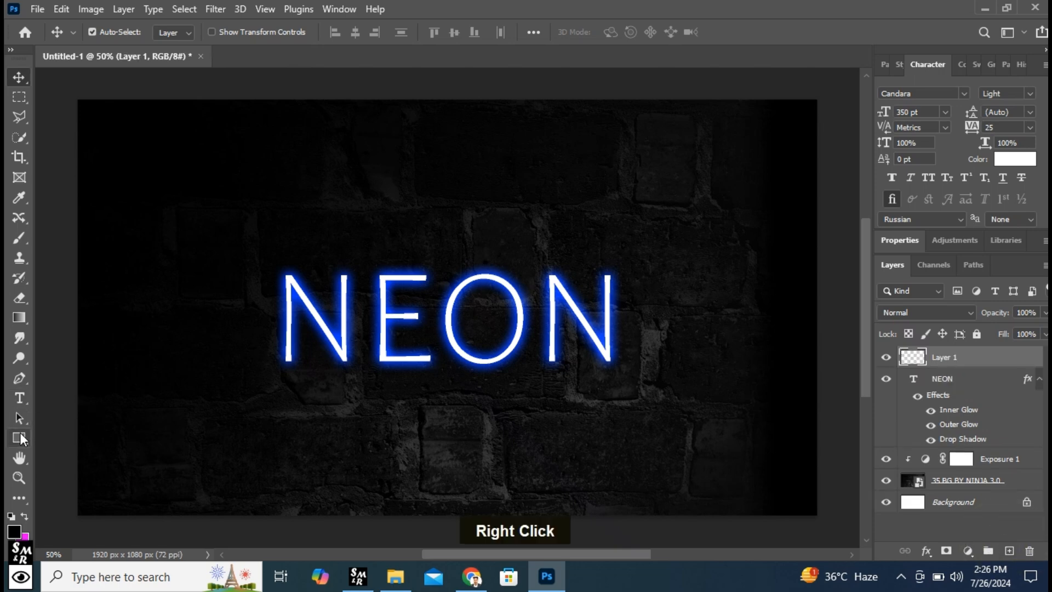
pyautogui.click(65, 438)
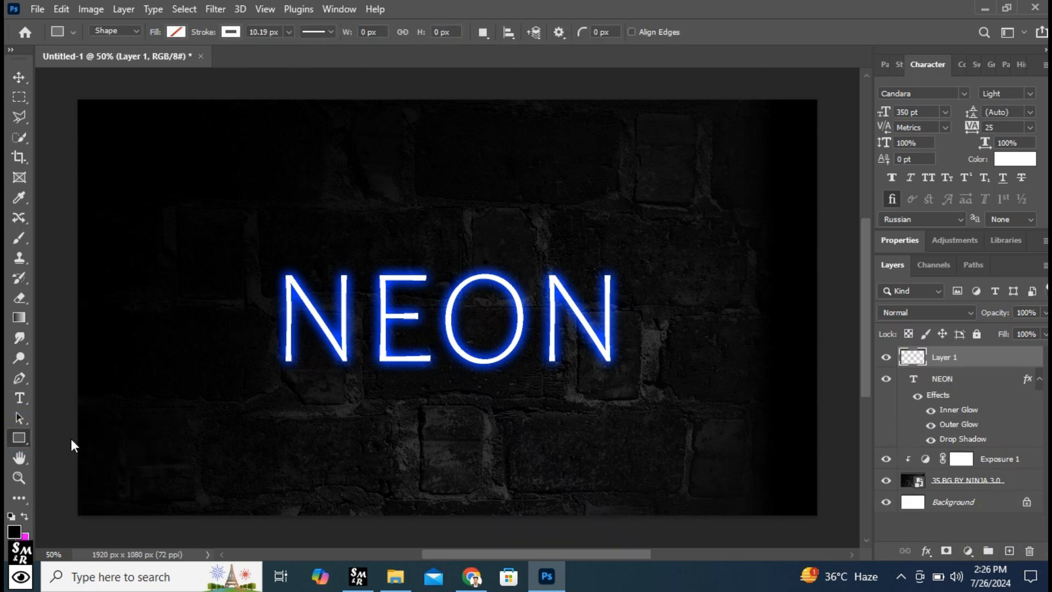
pyautogui.click(176, 32)
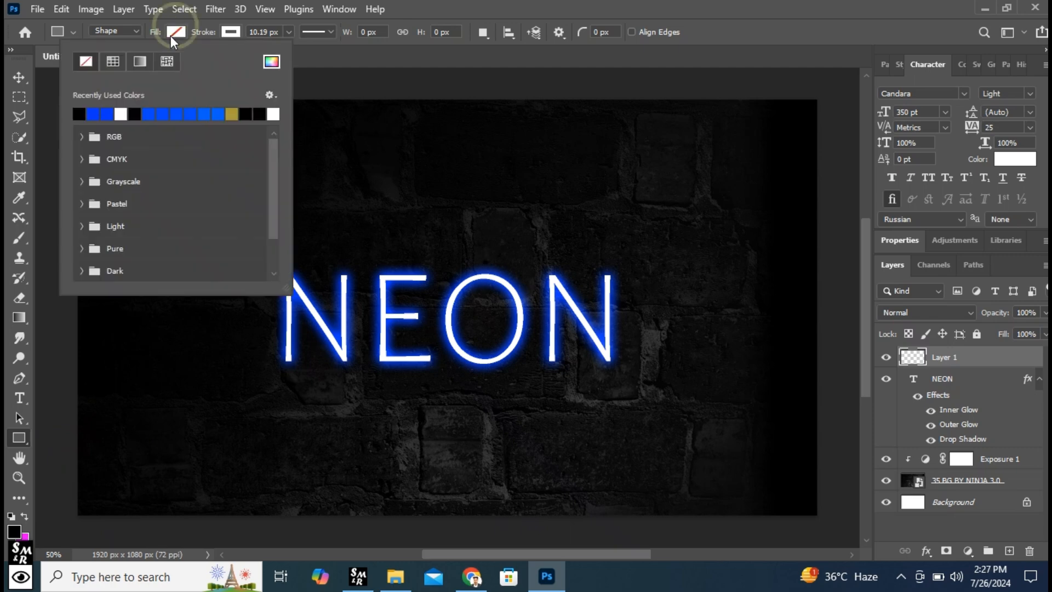
pyautogui.click(228, 33)
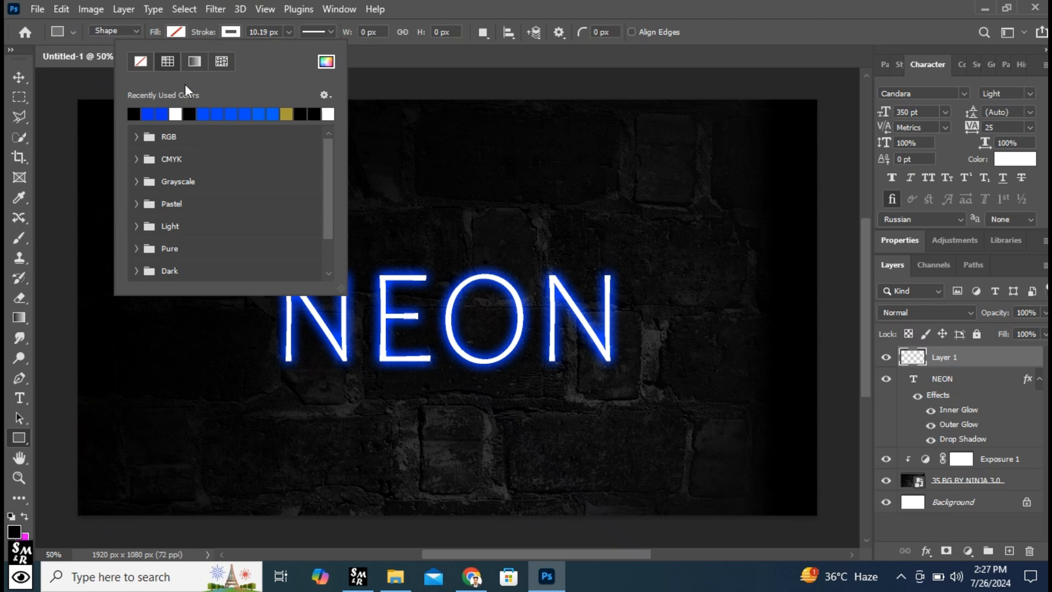
pyautogui.click(176, 113)
pyautogui.click(267, 23)
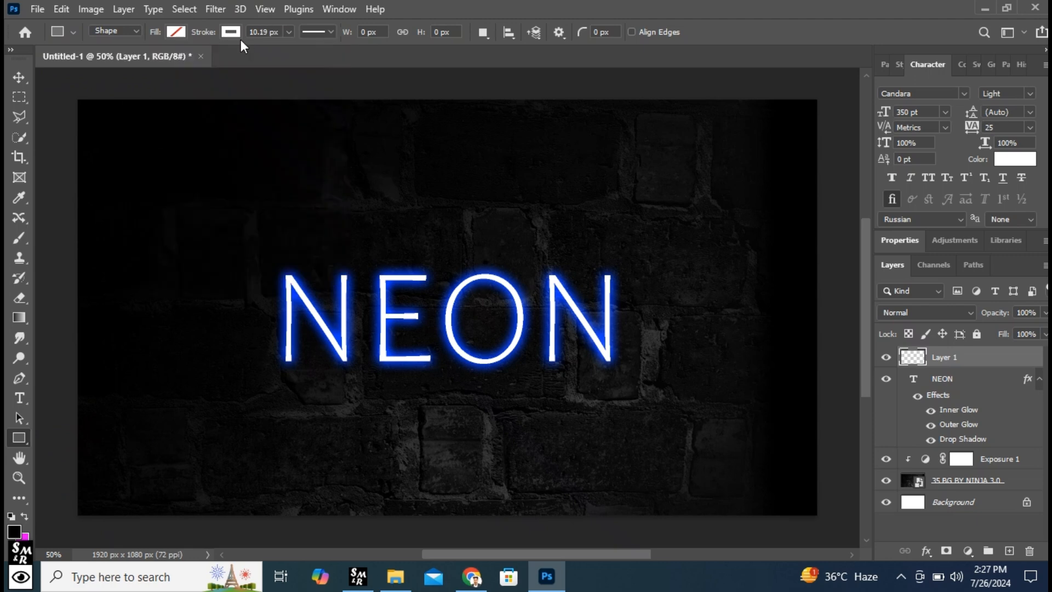
pyautogui.moveTo(262, 31); pyautogui.dragTo(247, 31)
pyautogui.click(261, 31)
# - Draw a rectangle about 1104 by 326 px across the upper half of the NEON text and round its corners to 75 px
pyautogui.moveTo(444, 237)
pyautogui.mouseDown()
pyautogui.moveTo(511, 287)
pyautogui.moveTo(656, 297)
pyautogui.mouseUp()
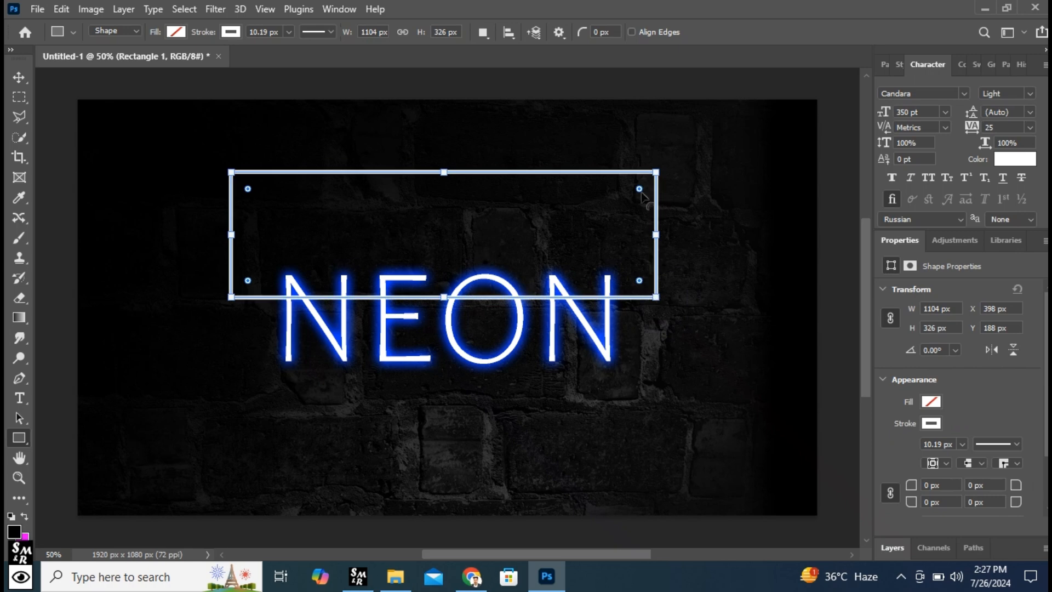
pyautogui.moveTo(640, 192); pyautogui.dragTo(634, 201)
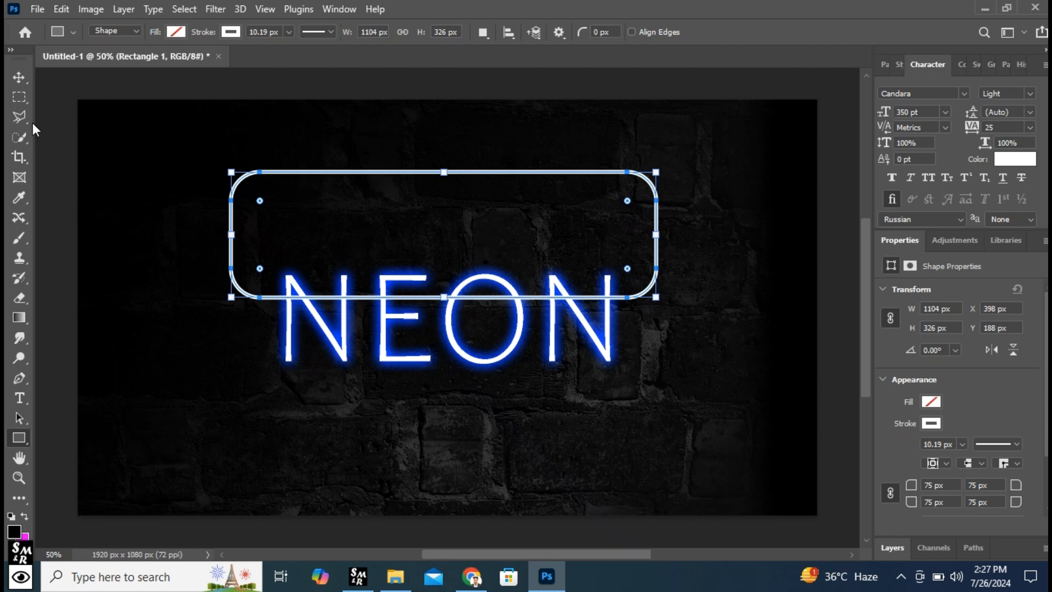
# - Move the rounded rectangle down to about X 403, Y 238 px and place its layer beneath the NEON text layer
pyautogui.click(19, 79)
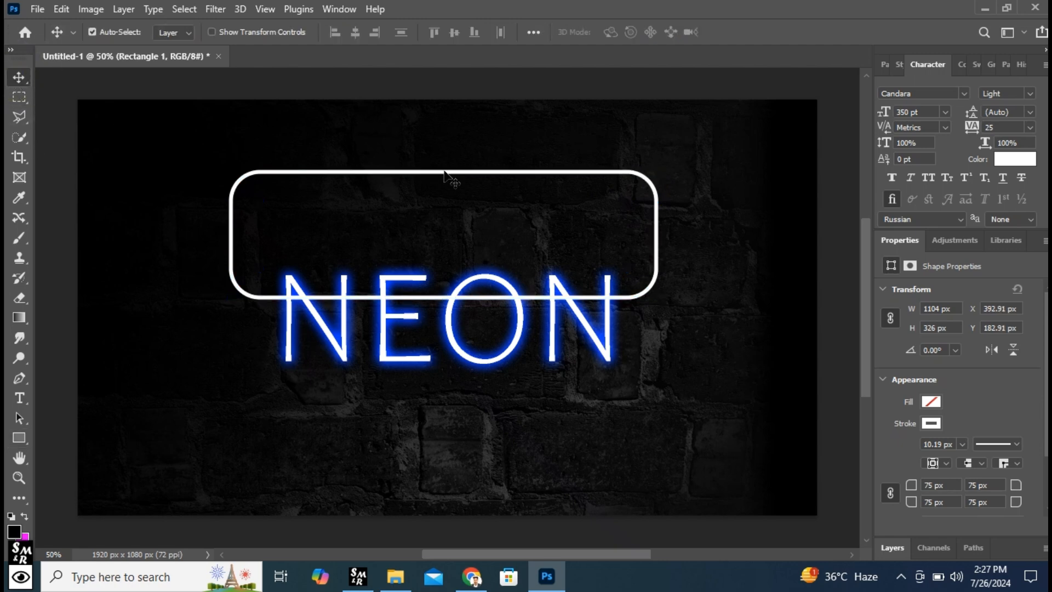
pyautogui.moveTo(445, 179); pyautogui.dragTo(445, 195)
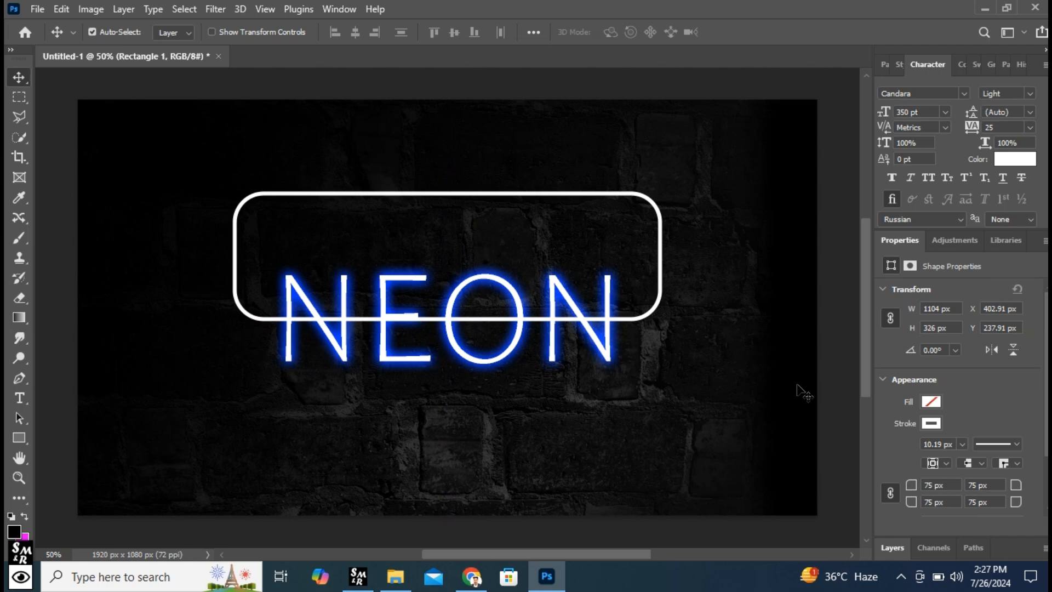
pyautogui.click(893, 548)
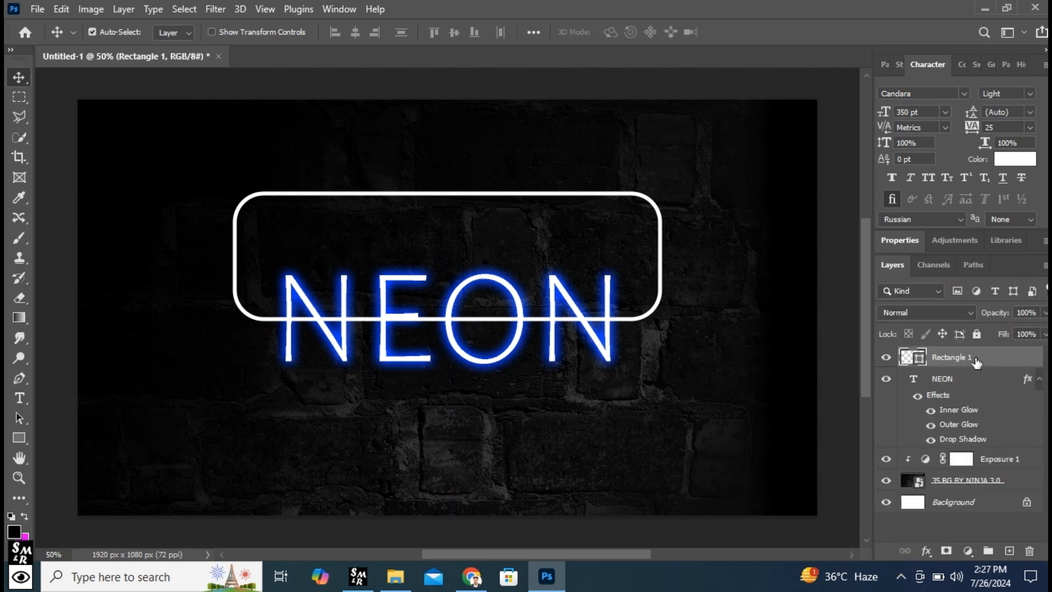
pyautogui.moveTo(973, 360); pyautogui.dragTo(966, 450)
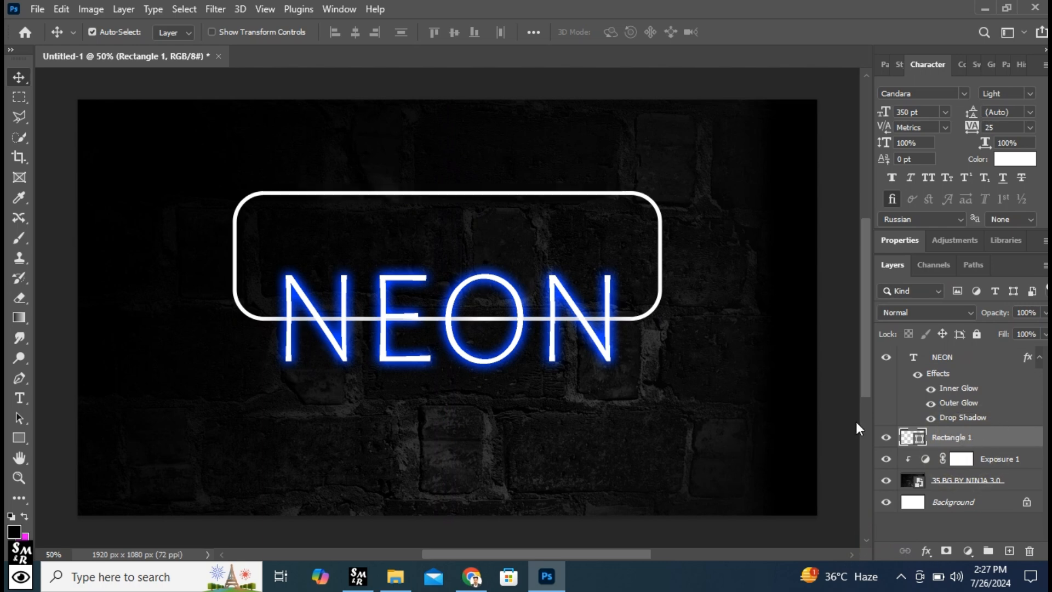
# - Rasterize the Rectangle 1 layer and set the Eraser tool to the Hard Round brush
pyautogui.rightClick(1003, 437)
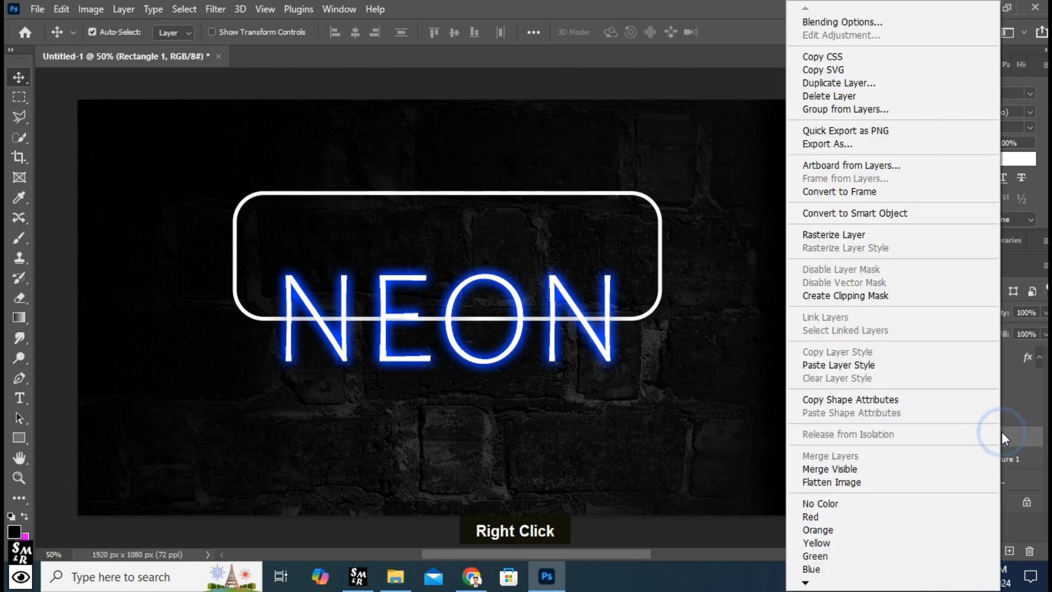
pyautogui.click(855, 233)
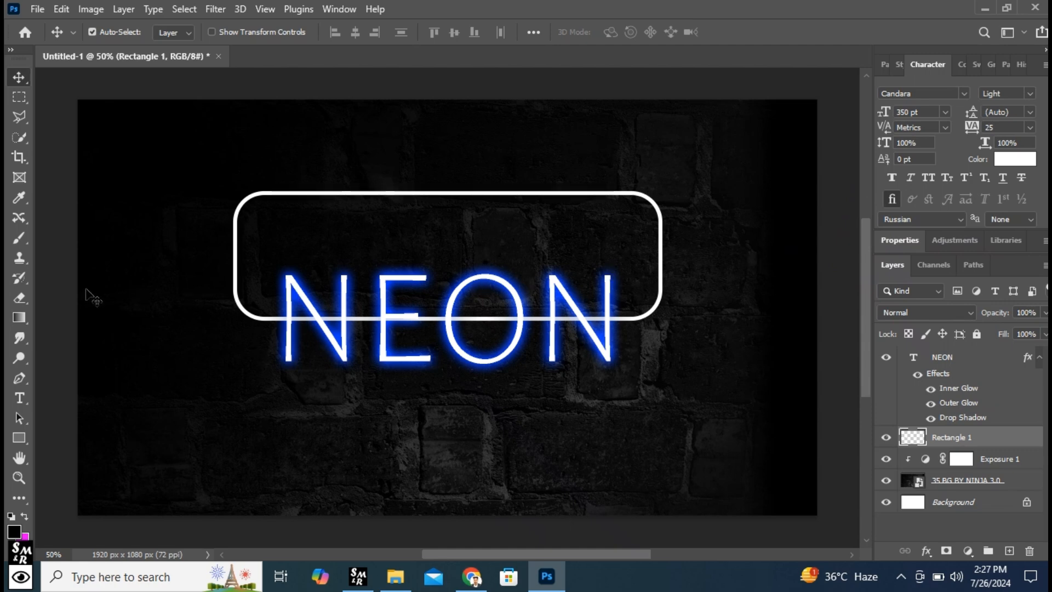
pyautogui.rightClick(16, 296)
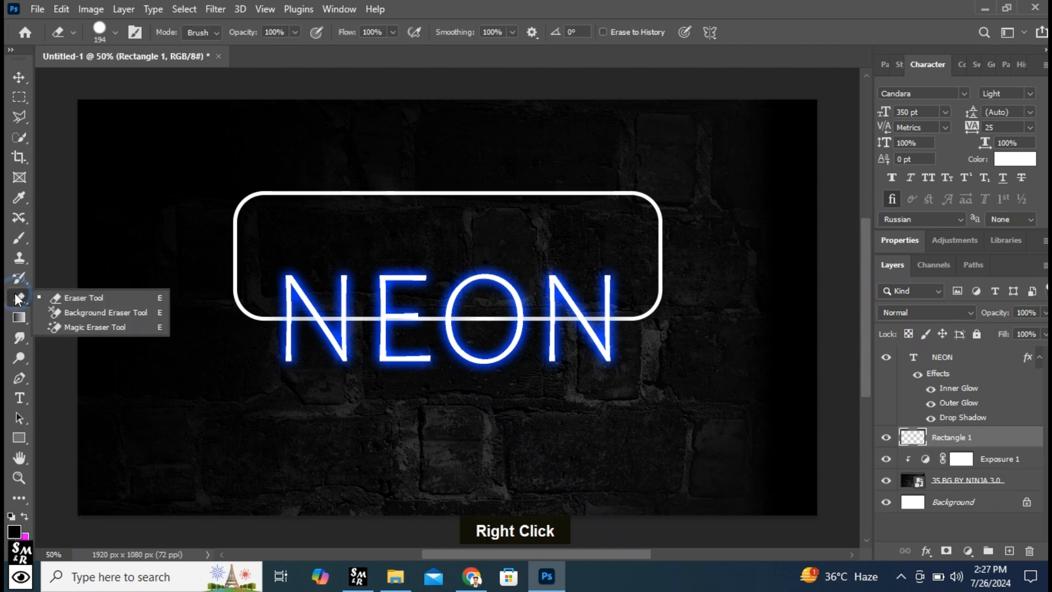
pyautogui.click(91, 294)
pyautogui.click(116, 32)
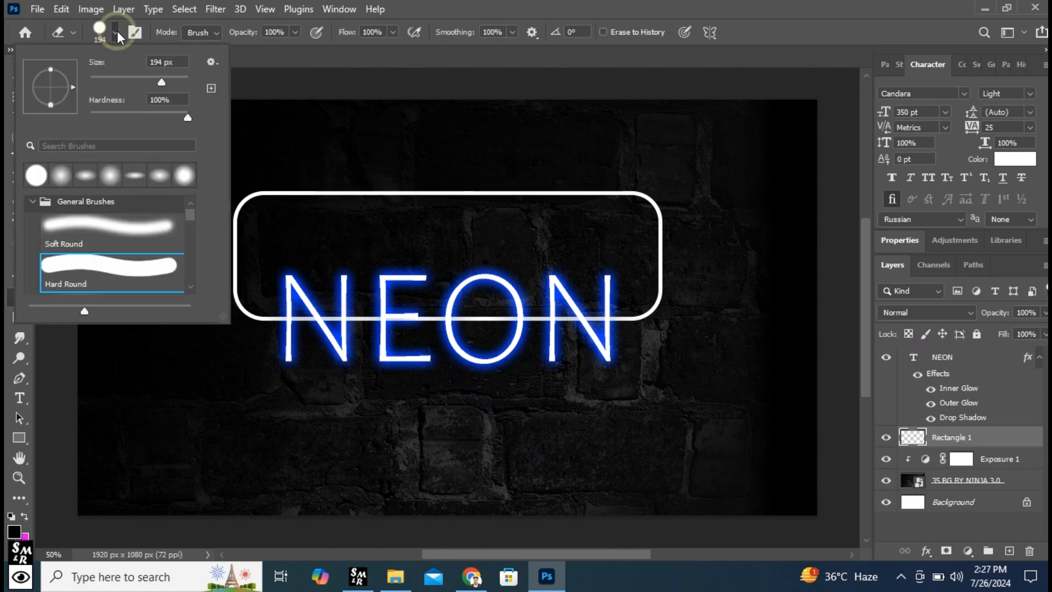
pyautogui.click(97, 273)
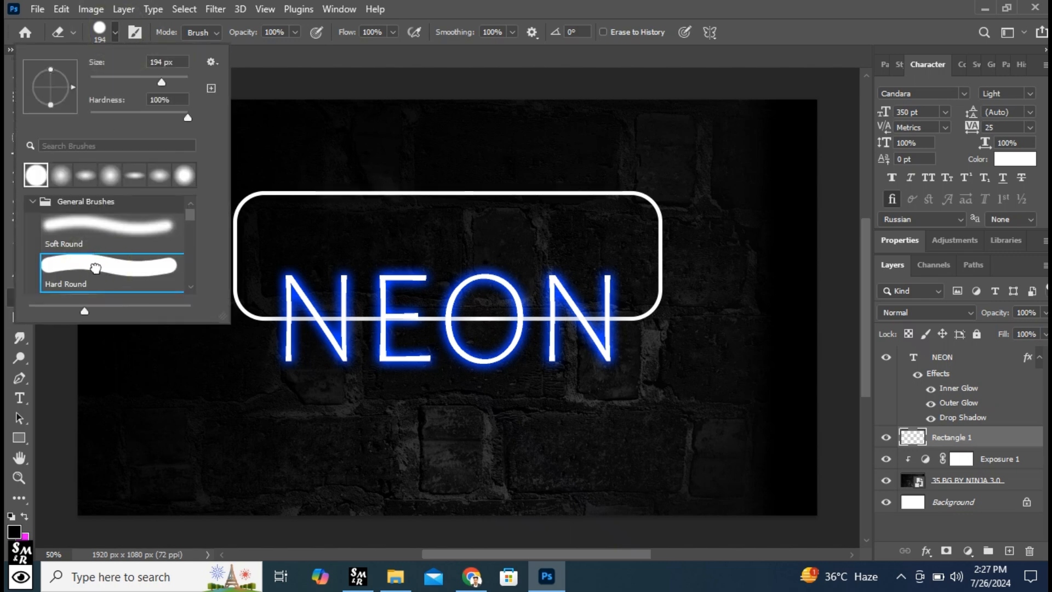
pyautogui.press('capslock')
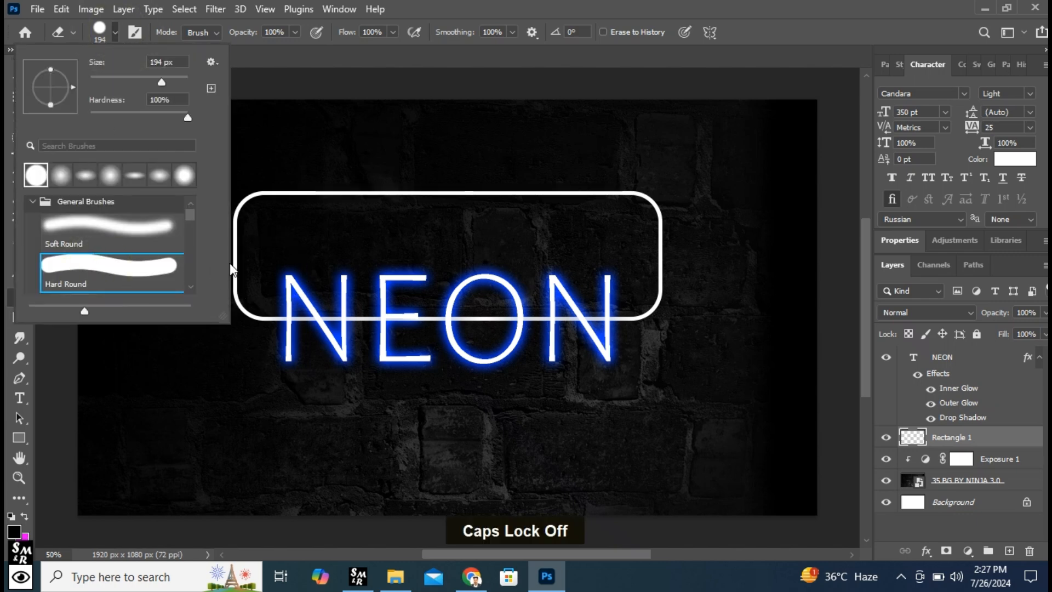
pyautogui.doubleClick(83, 270)
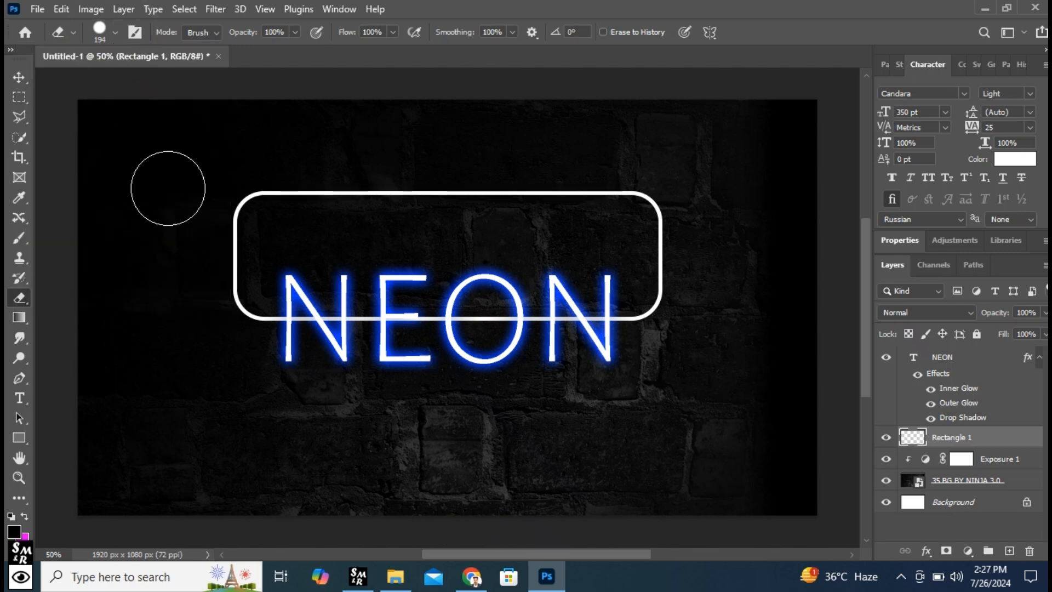
# - Erase the section of the rounded frame's lower edge that runs behind the NEON letters
pyautogui.click(323, 317)
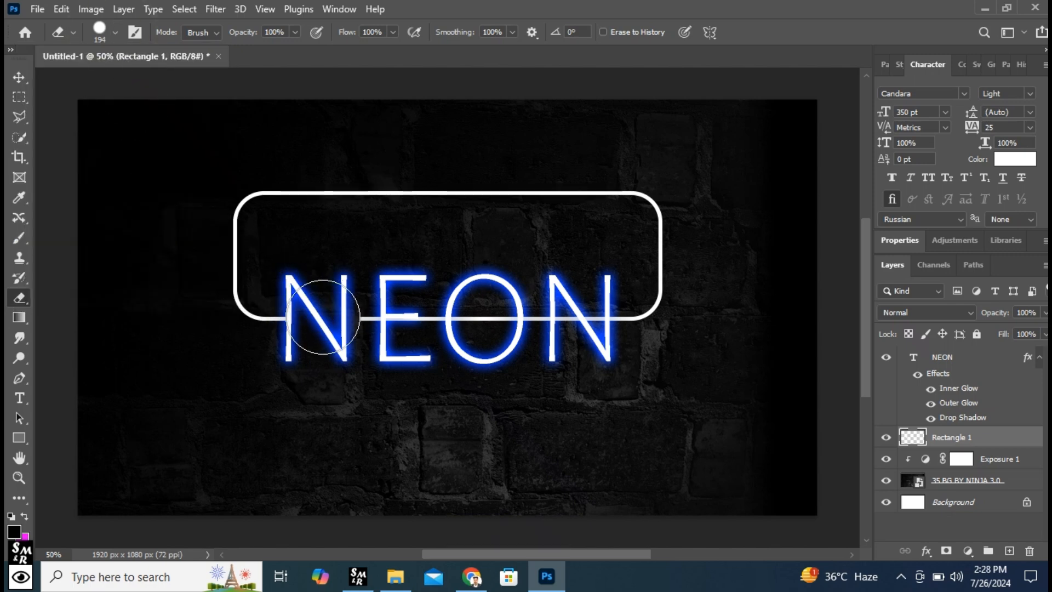
pyautogui.click(403, 319)
pyautogui.click(381, 320)
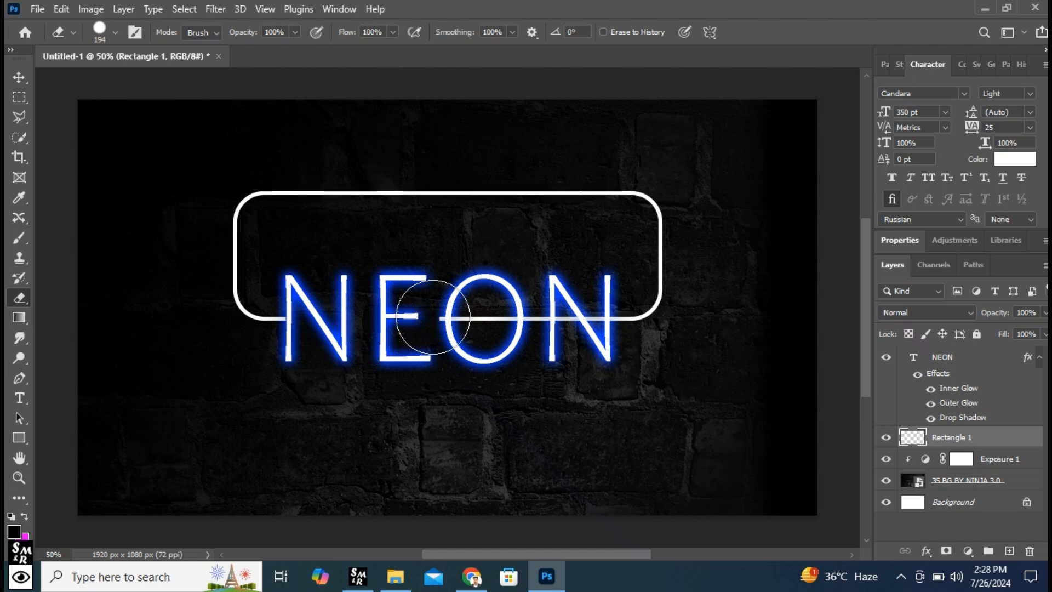
pyautogui.click(471, 319)
pyautogui.click(526, 320)
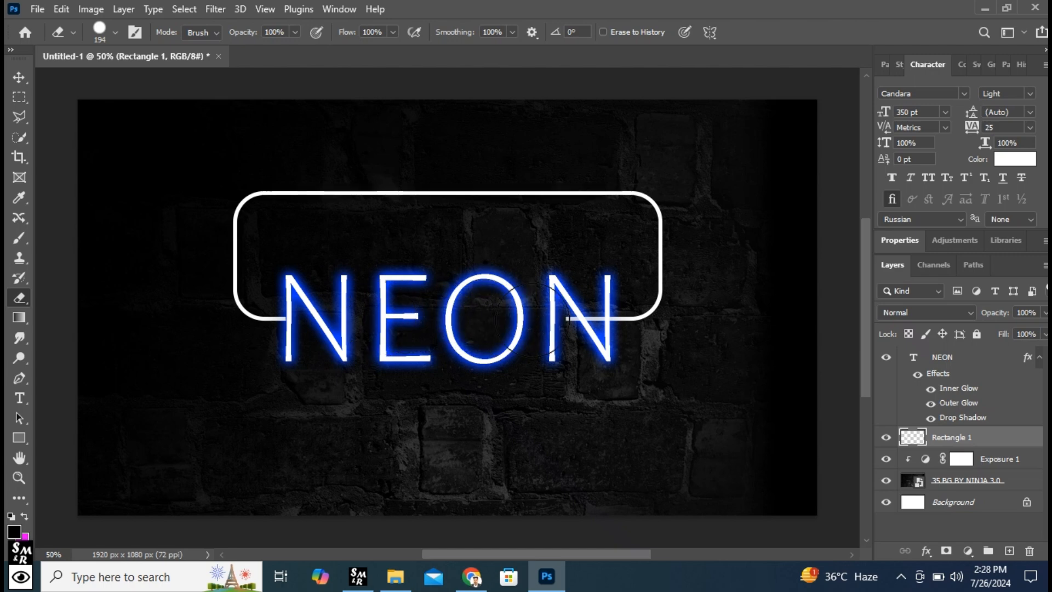
pyautogui.click(581, 318)
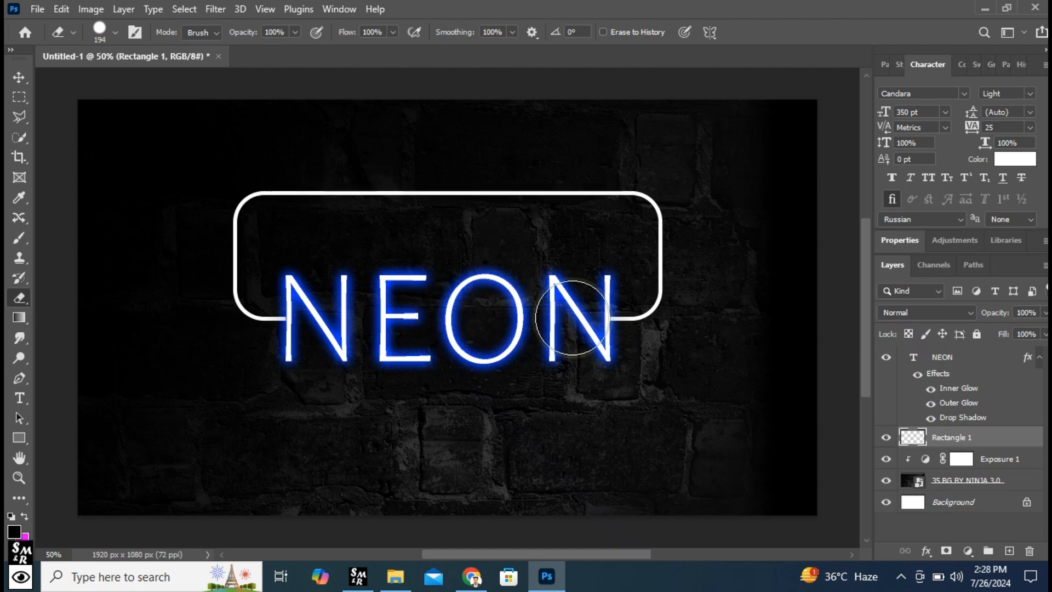
pyautogui.click(15, 76)
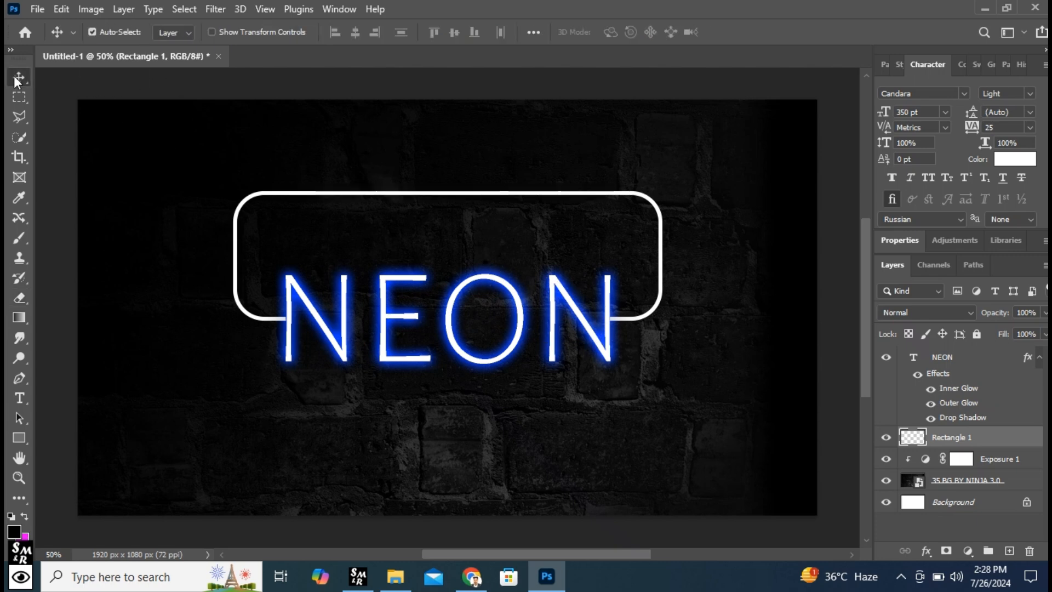
# - Hide and reshow the NEON text layer to check the gap in the frame, and copy the text layer's style
pyautogui.click(979, 363)
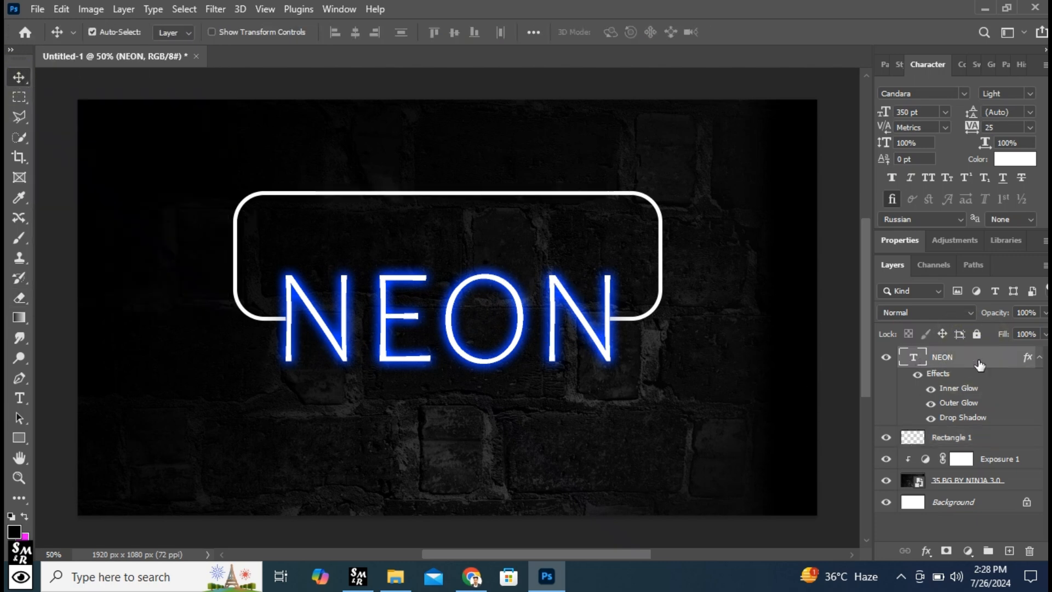
pyautogui.click(882, 359)
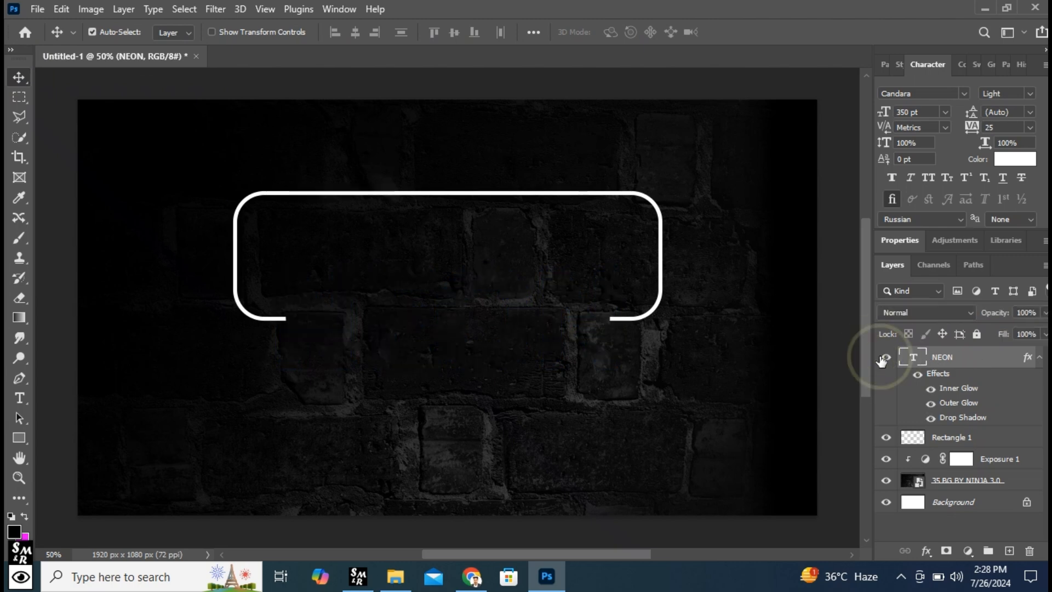
pyautogui.click(884, 358)
pyautogui.rightClick(984, 364)
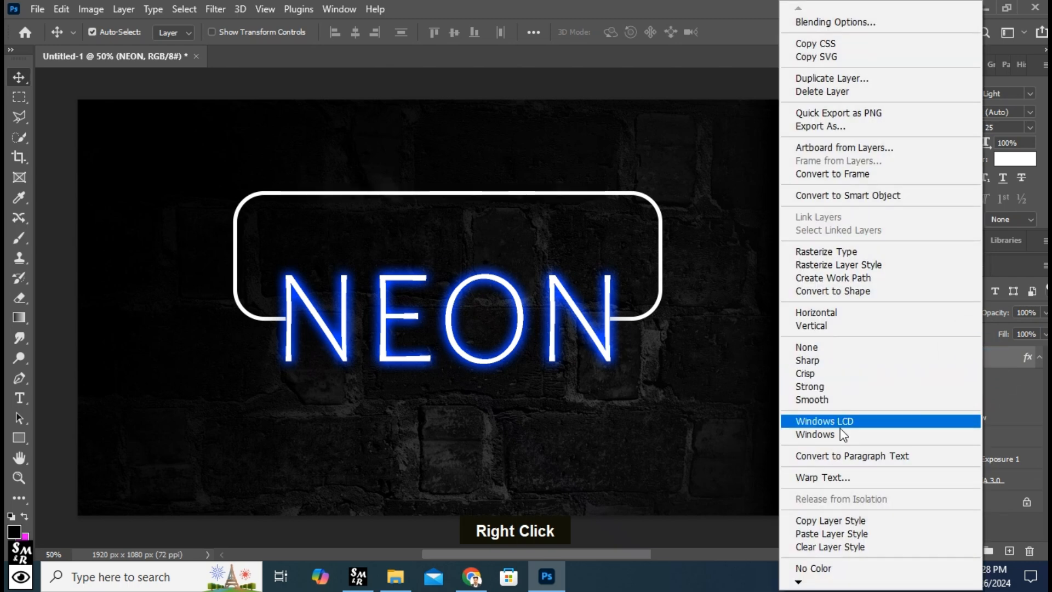
pyautogui.click(822, 519)
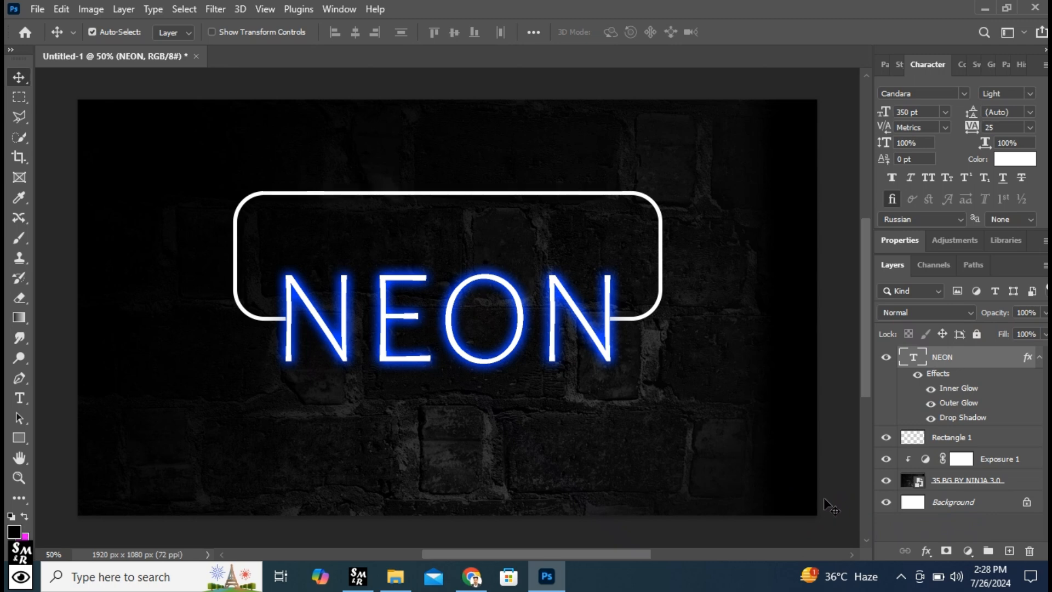
# - Toggle the Rectangle 1 layer's visibility off and on, and paste the copied NEON layer style onto it
pyautogui.click(915, 438)
pyautogui.click(886, 438)
pyautogui.click(886, 438)
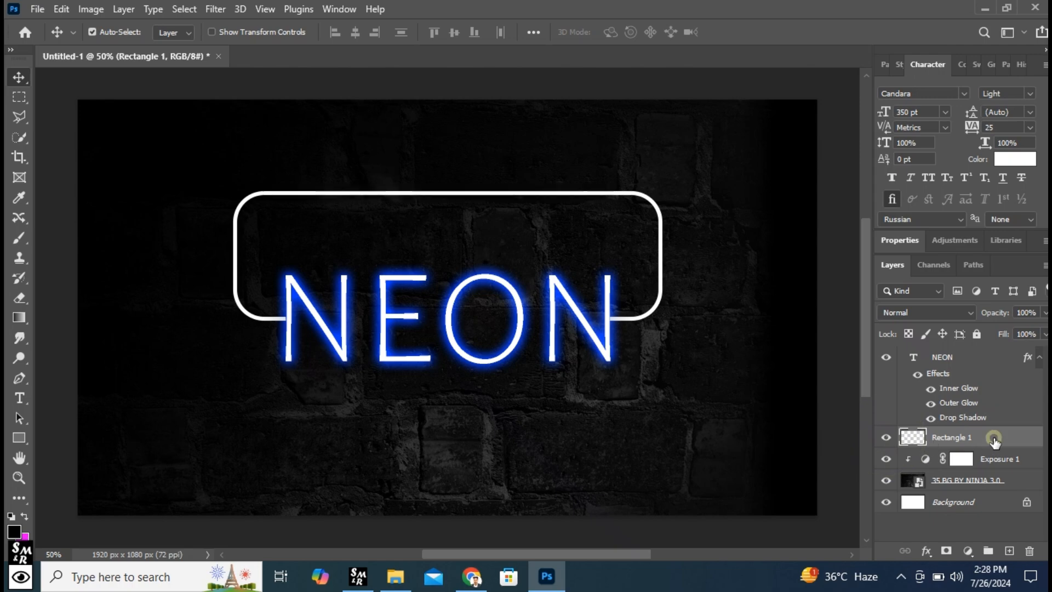
pyautogui.rightClick(995, 440)
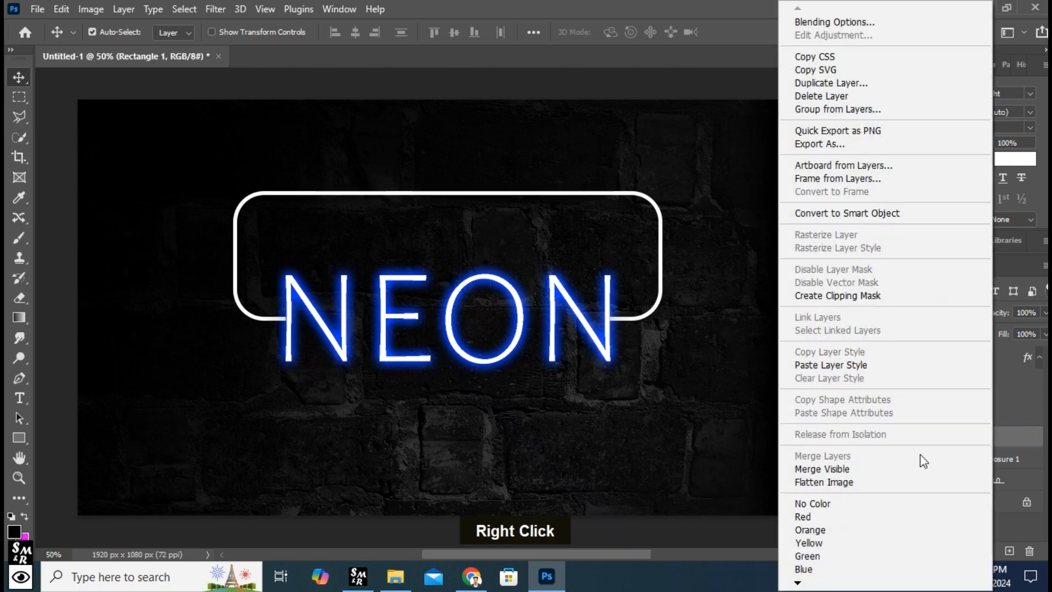
pyautogui.click(830, 365)
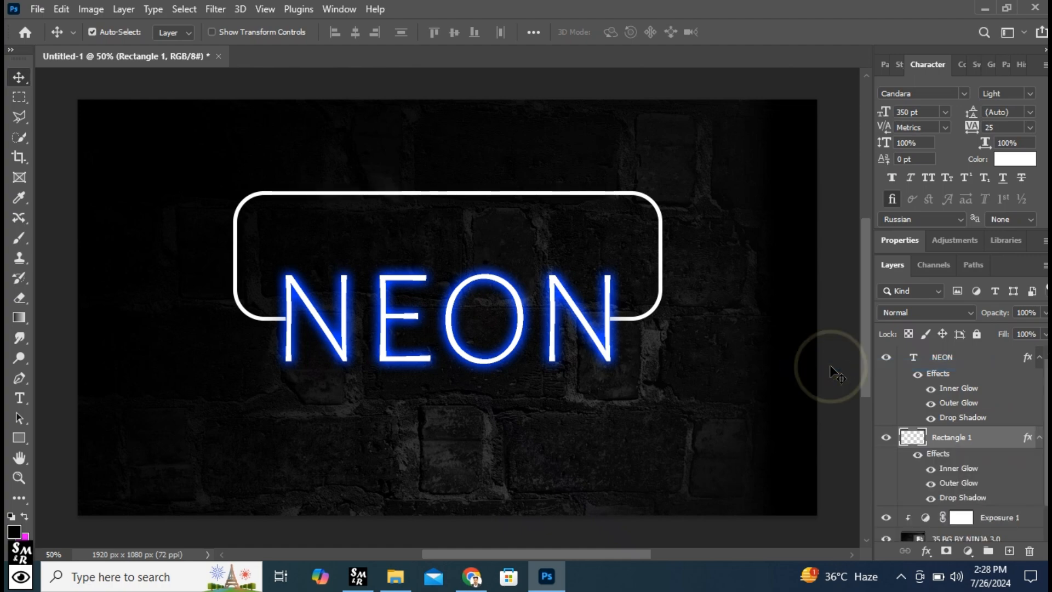